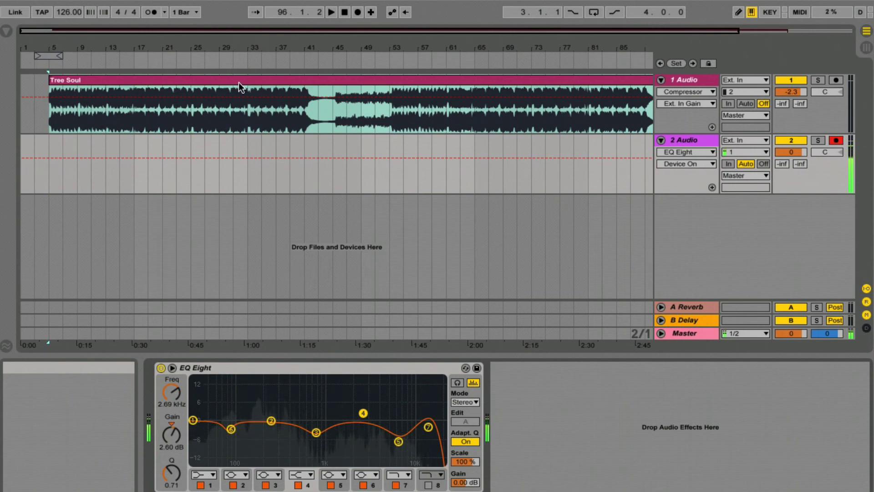
Select the Tree Soul clip on track 1 and show its sample details, warped at 125.01 BPM.
{"action": "mouse_move", "coordinate": [240, 87]}
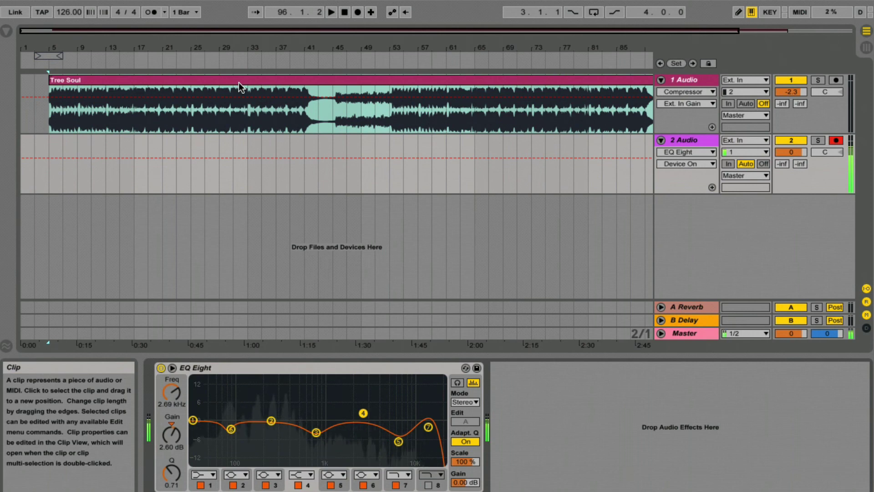
{"action": "key", "text": "Tab"}
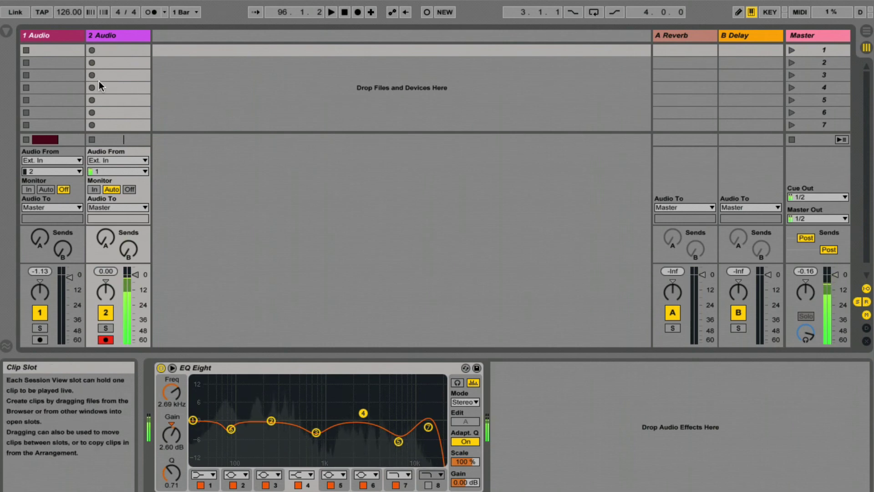
{"action": "key", "text": "Tab"}
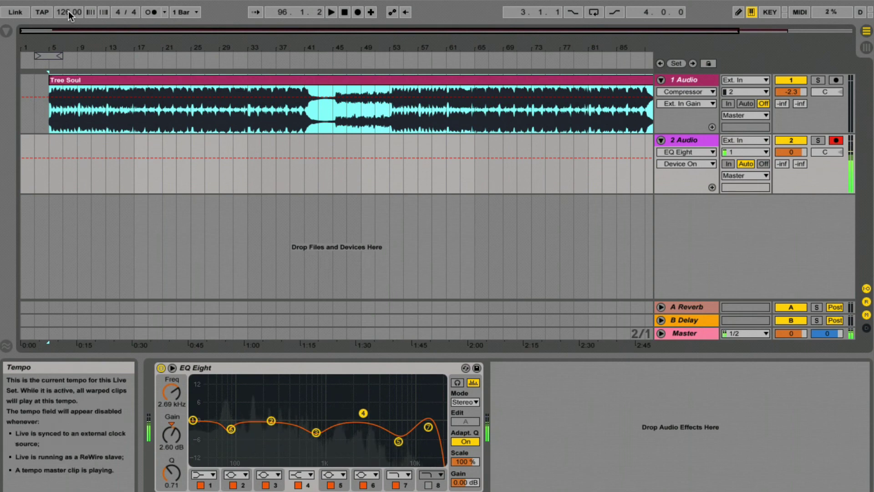
{"action": "left_click", "coordinate": [224, 77]}
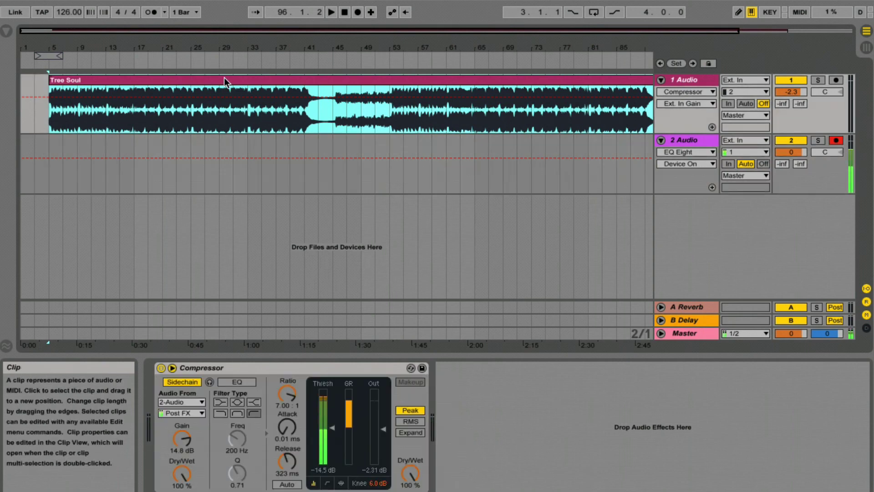
{"action": "double_click", "coordinate": [613, 78]}
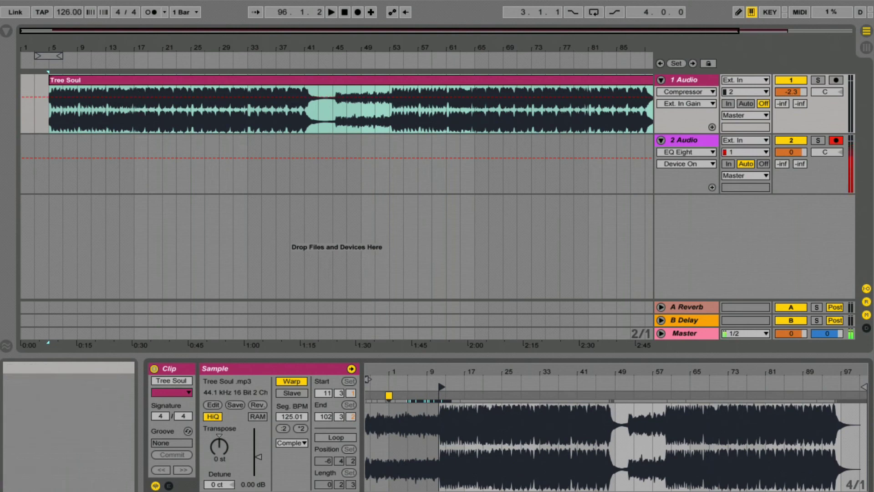
{"action": "left_click", "coordinate": [50, 1]}
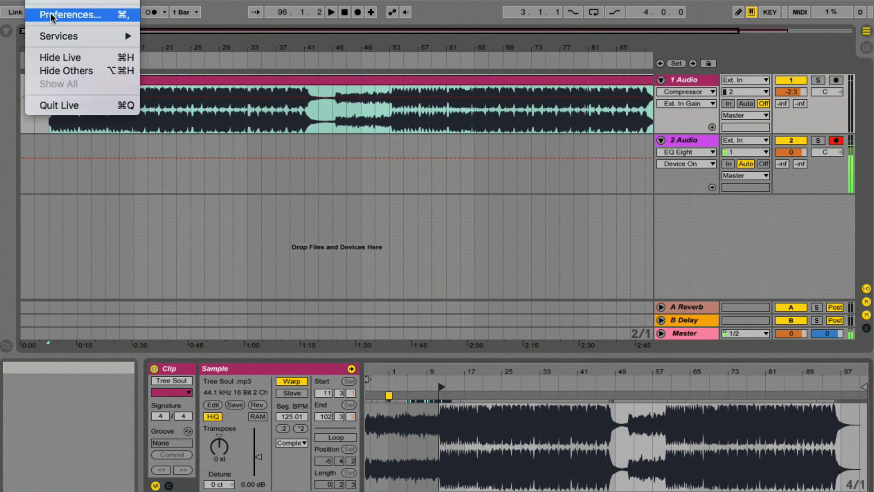
{"action": "left_click", "coordinate": [50, 15]}
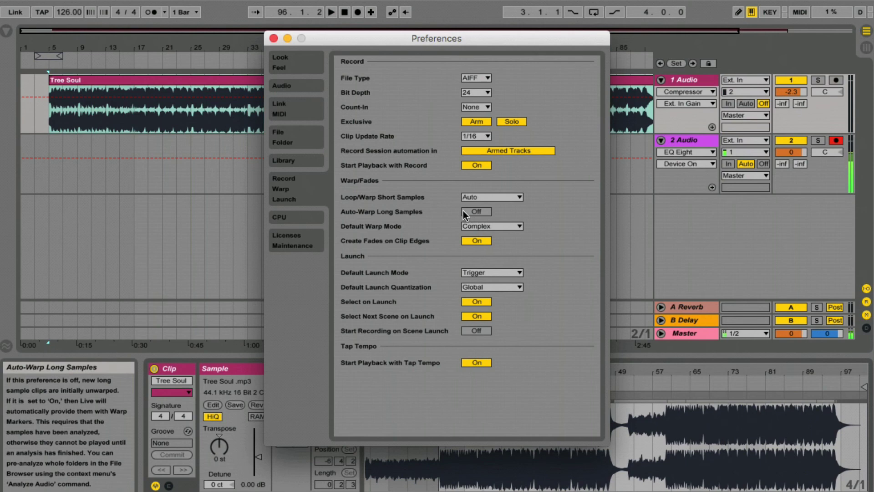
{"action": "left_click", "coordinate": [274, 40]}
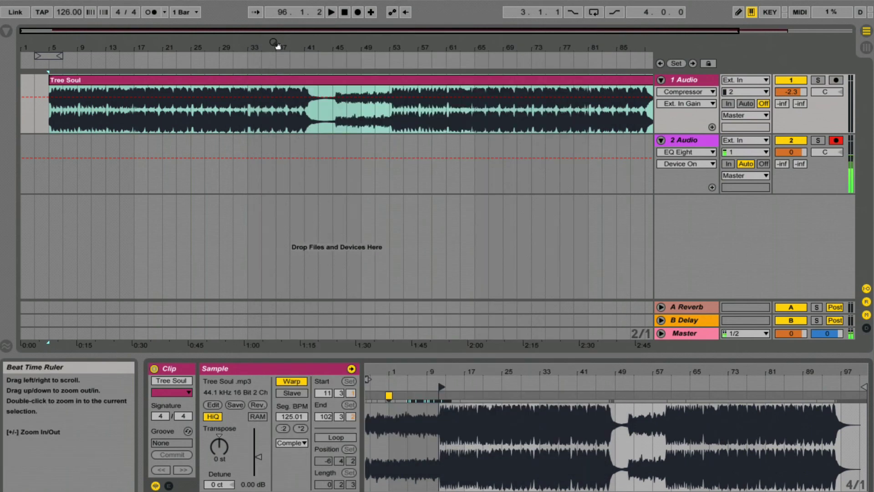
{"action": "left_click", "coordinate": [241, 78]}
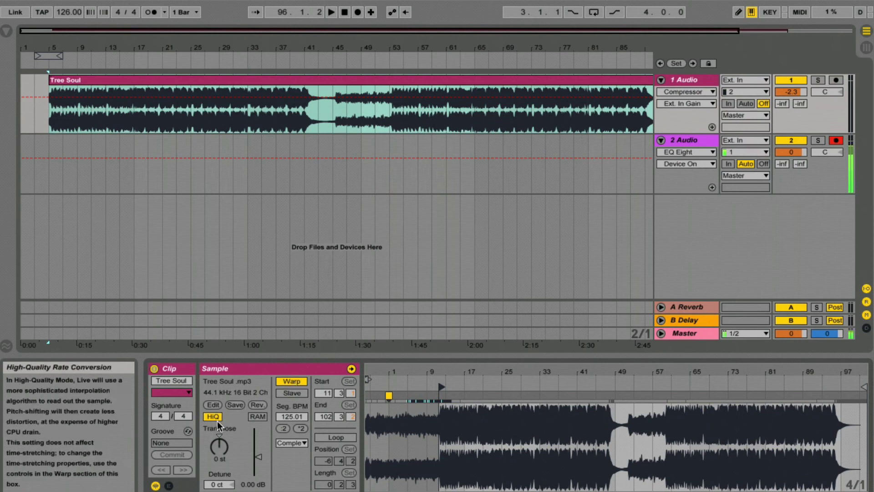
{"action": "left_click", "coordinate": [304, 442]}
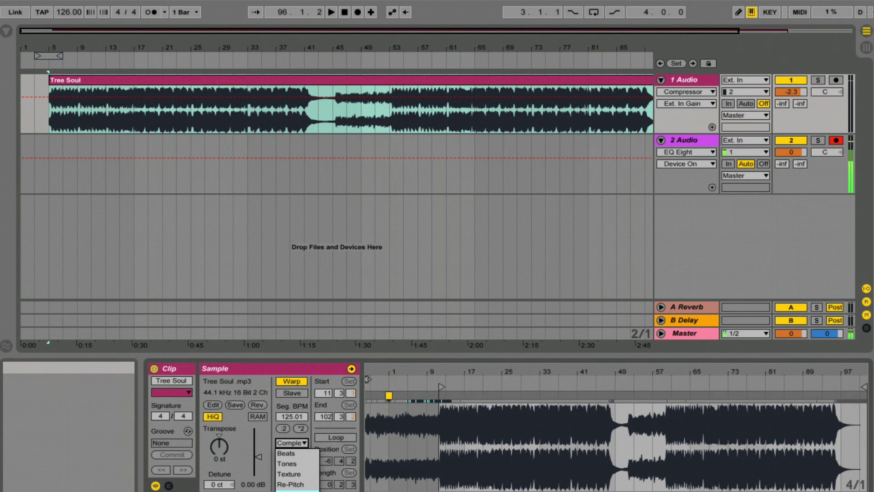
{"action": "key", "text": "Escape"}
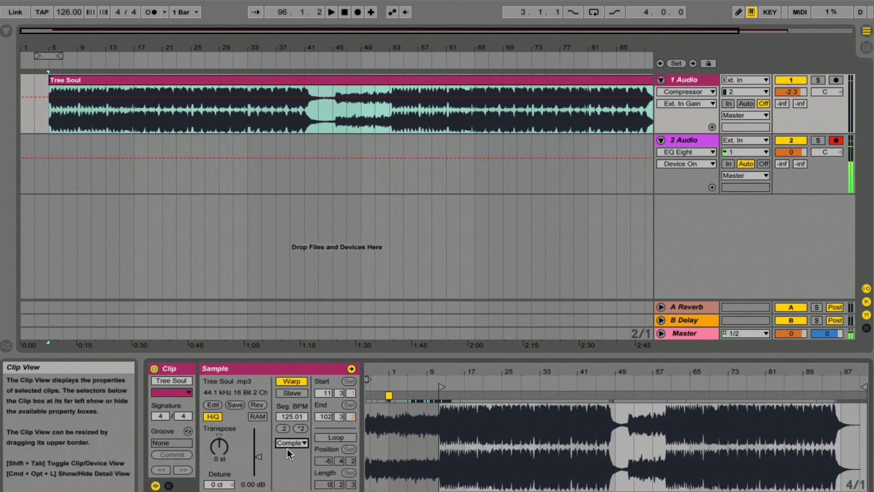
{"action": "left_click", "coordinate": [41, 1]}
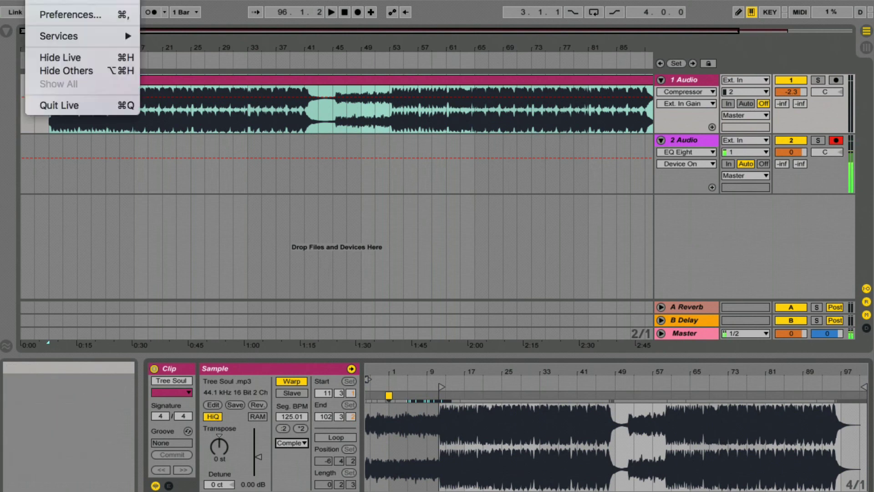
{"action": "left_click", "coordinate": [64, 15]}
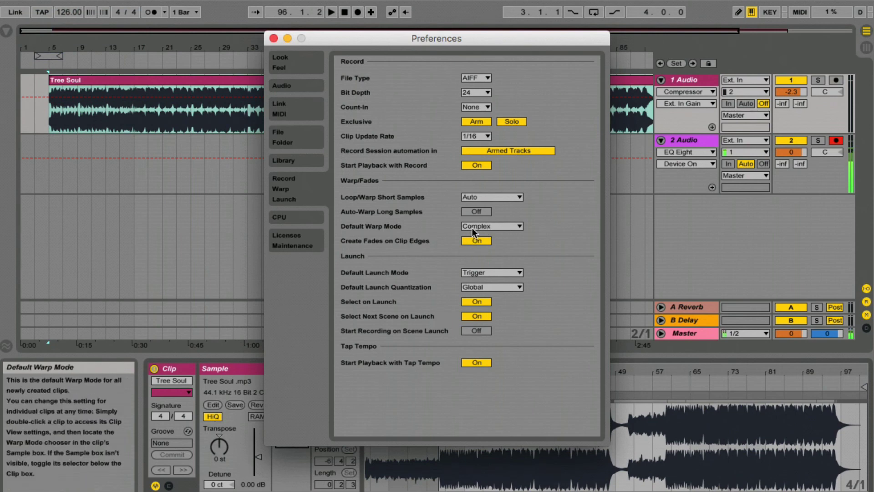
{"action": "left_click", "coordinate": [274, 38]}
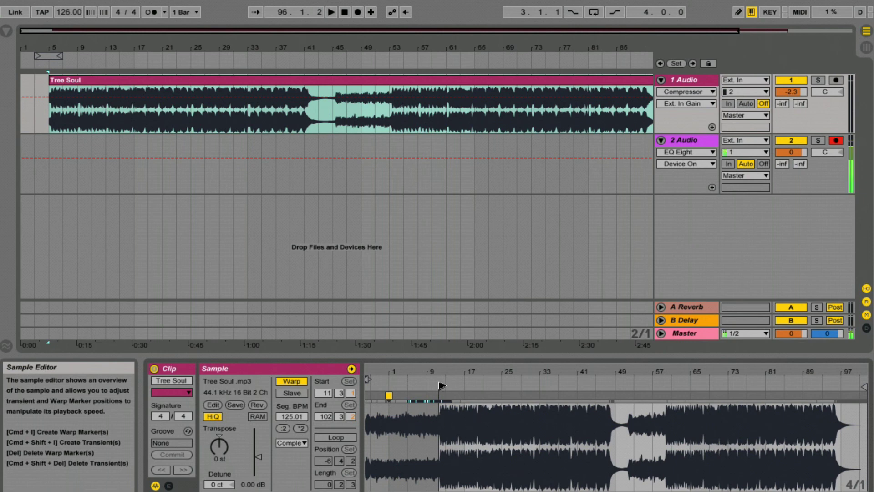
Extend the clip start back to the intro, audition it, then set the start to 11.2.1.
{"action": "mouse_move", "coordinate": [442, 385]}
{"action": "left_mouse_down"}
{"action": "mouse_move", "coordinate": [431, 383]}
{"action": "mouse_move", "coordinate": [466, 382]}
{"action": "mouse_move", "coordinate": [414, 390]}
{"action": "mouse_move", "coordinate": [474, 390]}
{"action": "mouse_move", "coordinate": [310, 396]}
{"action": "left_mouse_up"}
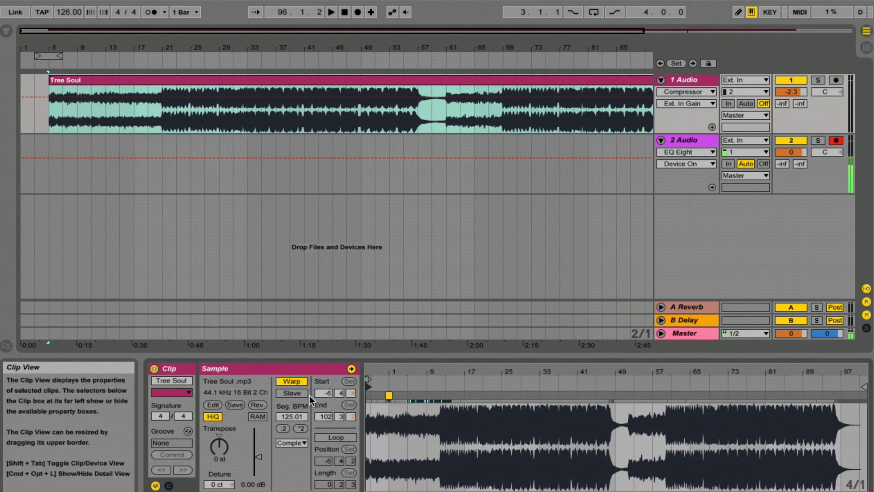
{"action": "key", "text": "space"}
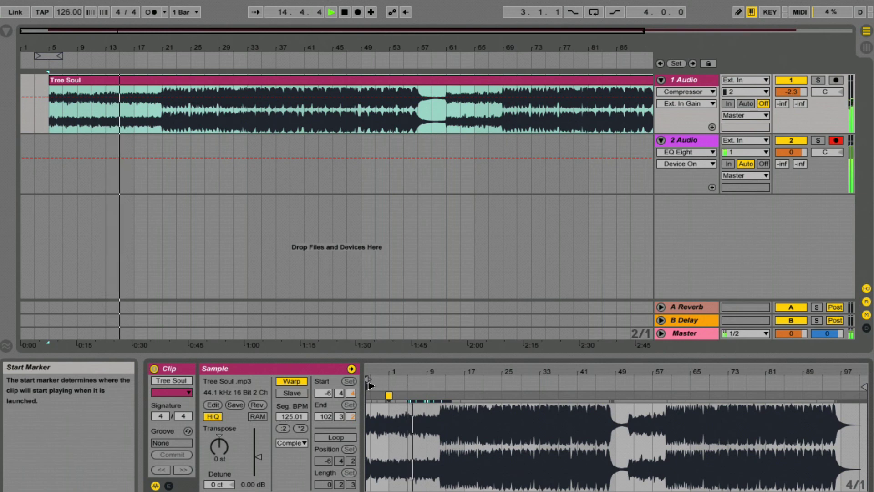
{"action": "key", "text": "space"}
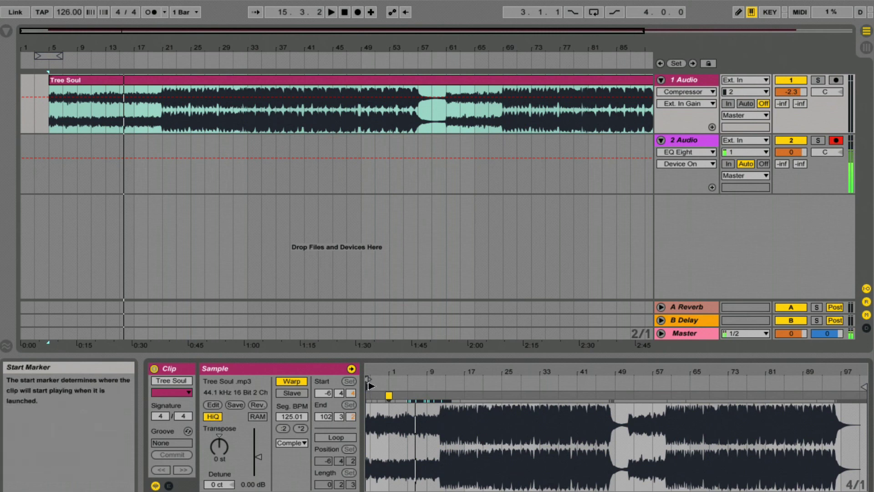
{"action": "left_click_drag", "start_coordinate": [371, 386], "coordinate": [439, 387]}
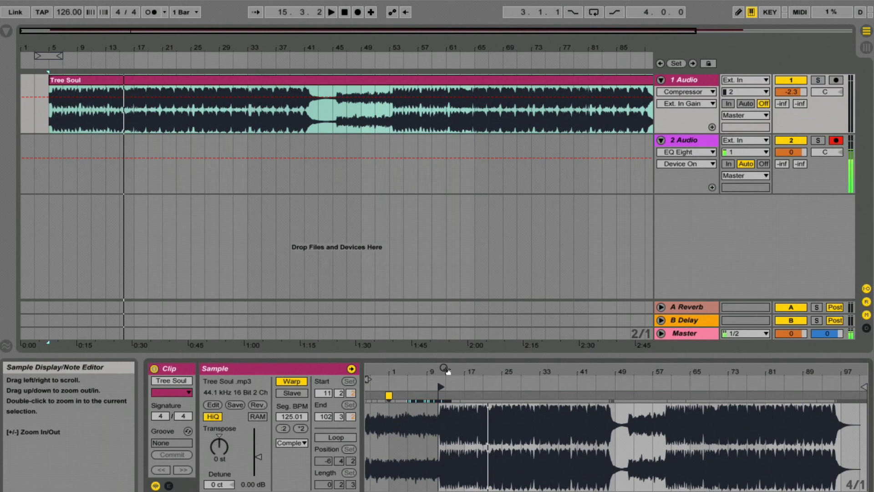
Zoom the sample view, audition from around bar 12, then zoom close on bars 11–13.
{"action": "mouse_move", "coordinate": [444, 369]}
{"action": "left_mouse_down"}
{"action": "mouse_move", "coordinate": [444, 407]}
{"action": "mouse_move", "coordinate": [442, 384]}
{"action": "left_mouse_up"}
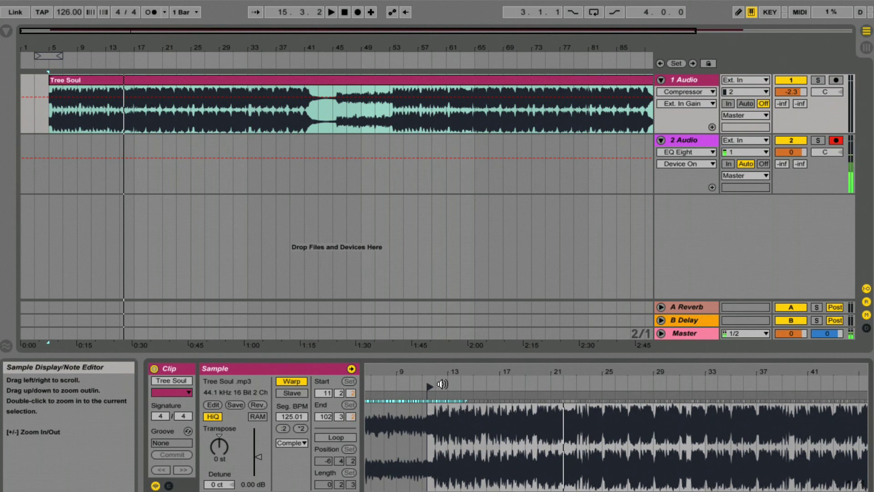
{"action": "left_click", "coordinate": [540, 383]}
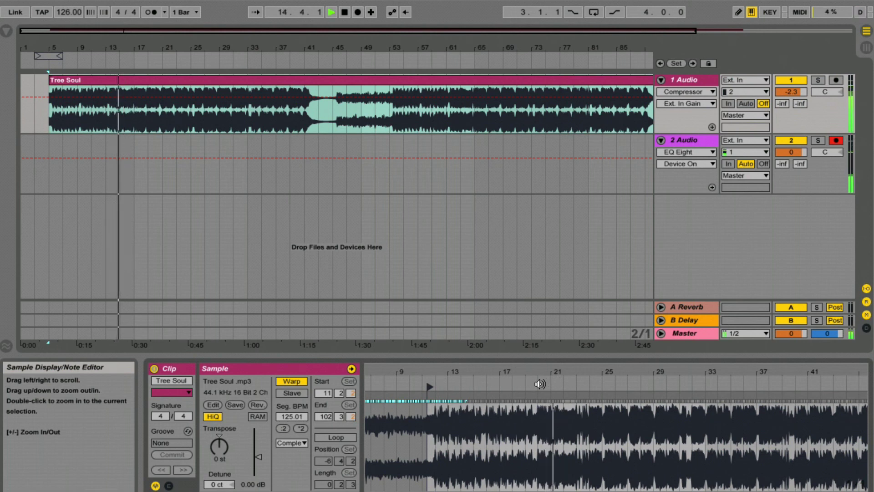
{"action": "key", "text": "space"}
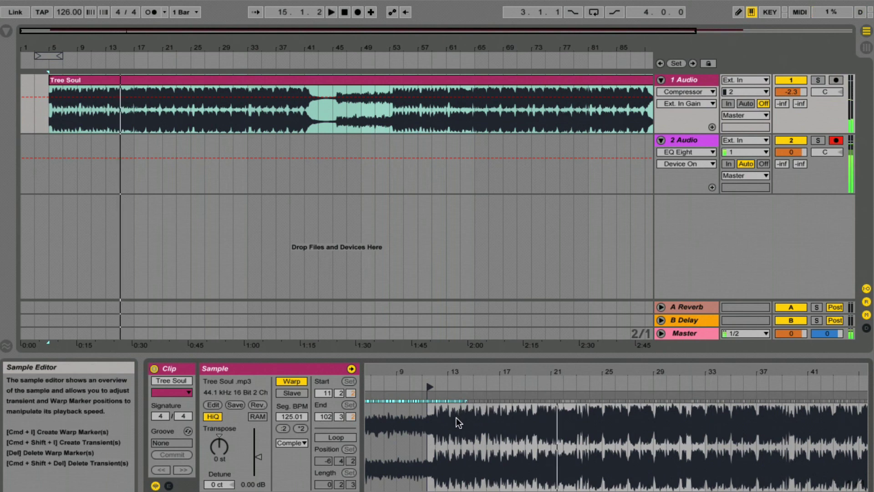
{"action": "left_click_drag", "start_coordinate": [453, 417], "coordinate": [533, 438]}
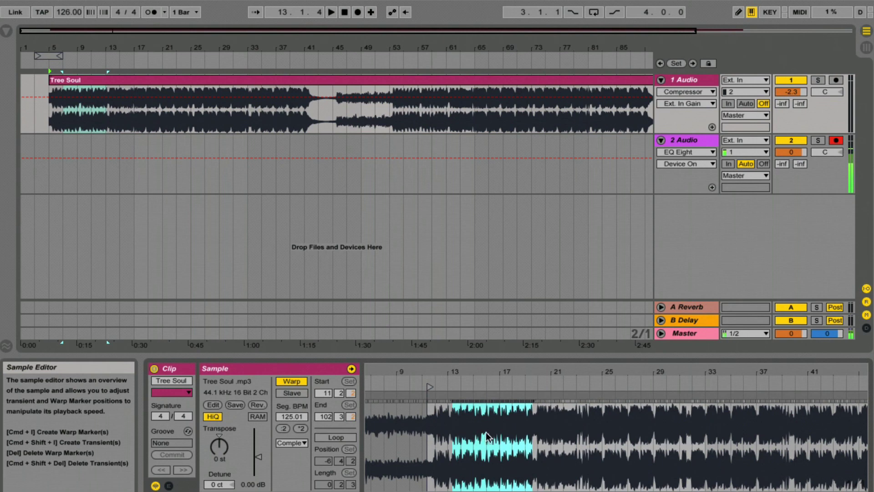
{"action": "left_click_drag", "start_coordinate": [423, 369], "coordinate": [458, 376]}
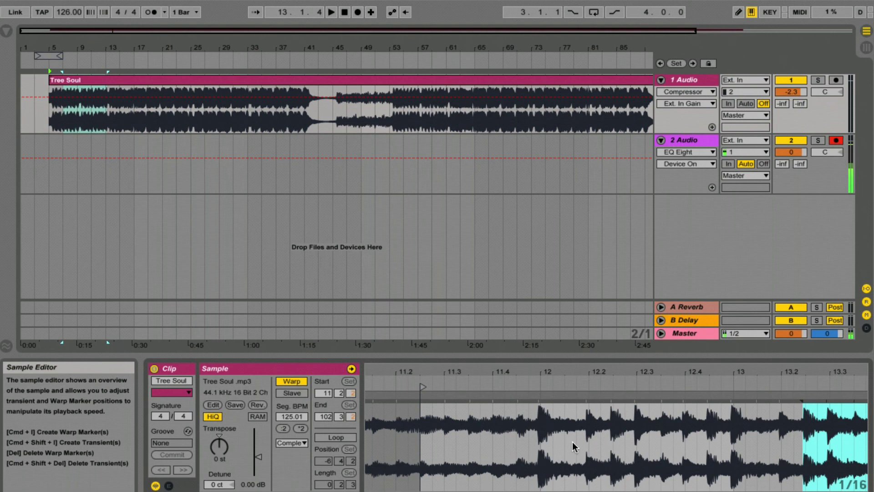
Audition the start and move the clip start to 11.4.1, then to 11.4.4.
{"action": "key", "text": "space"}
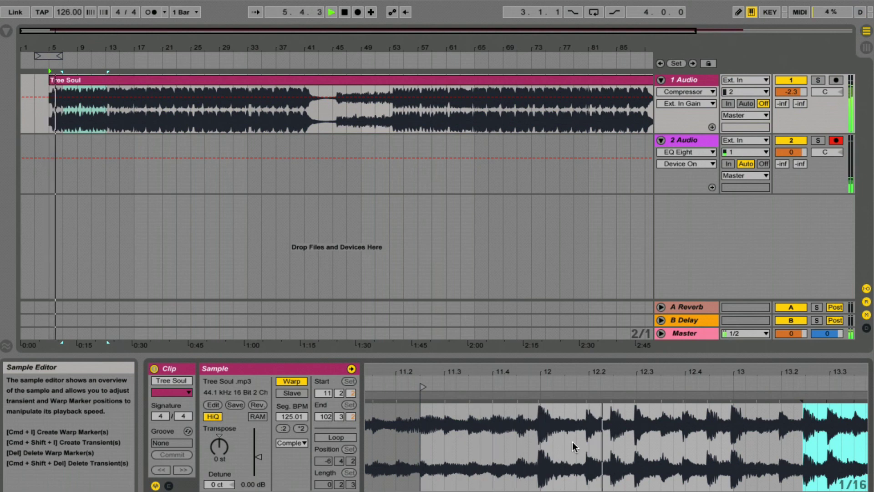
{"action": "key", "text": "space"}
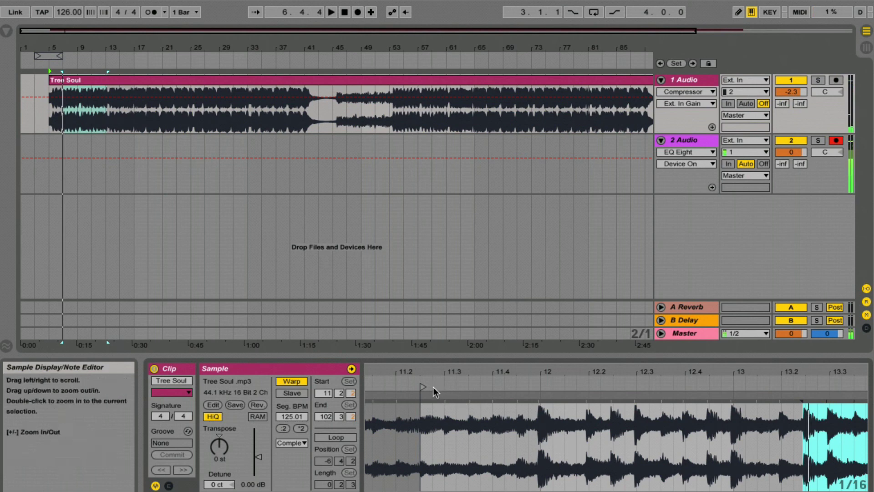
{"action": "mouse_move", "coordinate": [422, 387]}
{"action": "left_mouse_down"}
{"action": "mouse_move", "coordinate": [534, 391]}
{"action": "mouse_move", "coordinate": [543, 369]}
{"action": "left_mouse_up"}
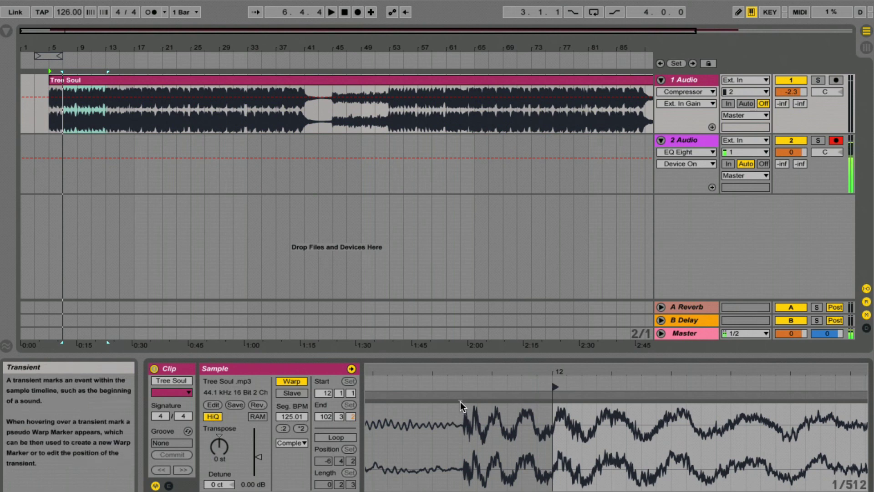
{"action": "mouse_move", "coordinate": [460, 400]}
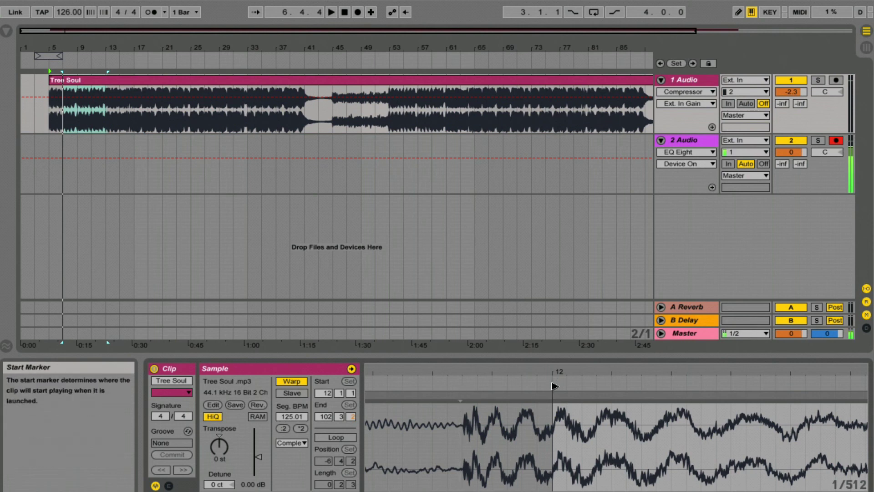
{"action": "mouse_move", "coordinate": [554, 384]}
{"action": "left_mouse_down"}
{"action": "mouse_move", "coordinate": [461, 390]}
{"action": "mouse_move", "coordinate": [462, 382]}
{"action": "mouse_move", "coordinate": [462, 419]}
{"action": "left_mouse_up"}
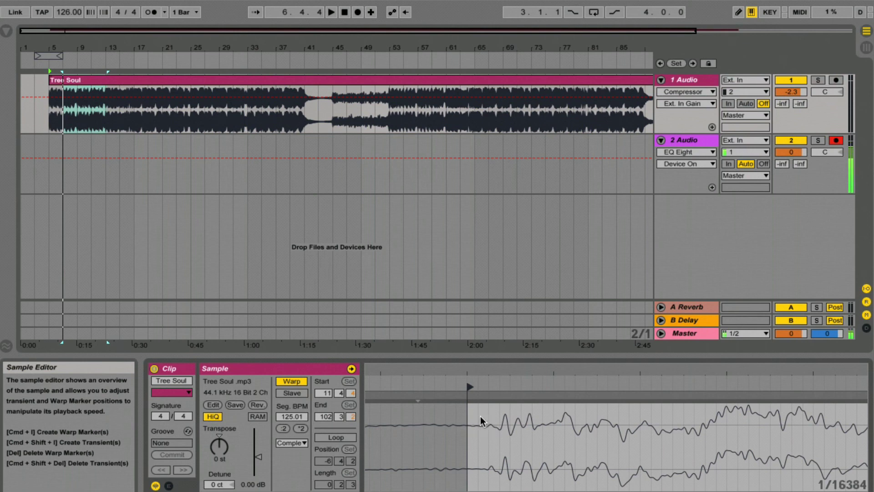
Zoom in on the first transient and place a warp marker on the first downbeat.
{"action": "mouse_move", "coordinate": [474, 367]}
{"action": "left_mouse_down"}
{"action": "mouse_move", "coordinate": [469, 390]}
{"action": "mouse_move", "coordinate": [485, 392]}
{"action": "left_mouse_up"}
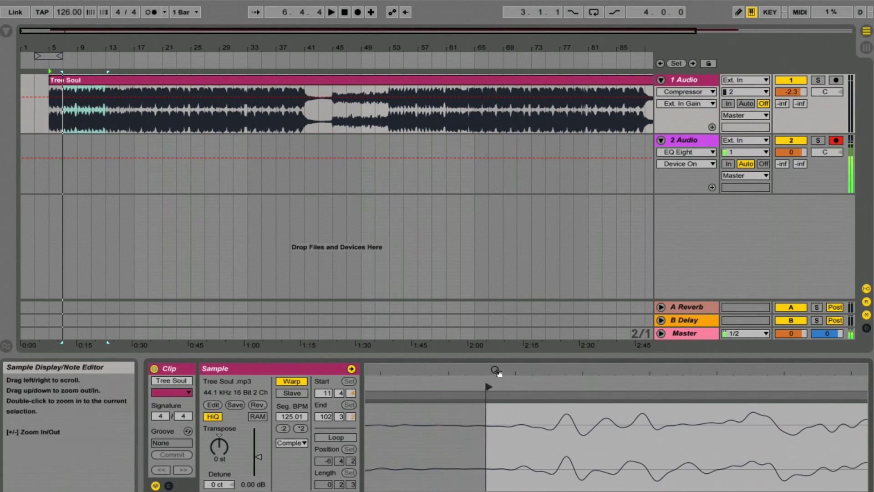
{"action": "left_click_drag", "start_coordinate": [496, 370], "coordinate": [496, 358]}
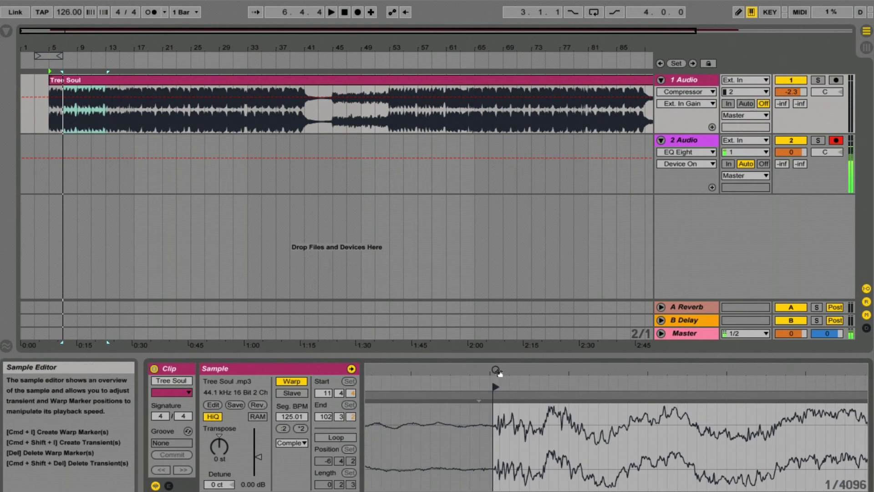
{"action": "left_click_drag", "start_coordinate": [478, 433], "coordinate": [478, 426]}
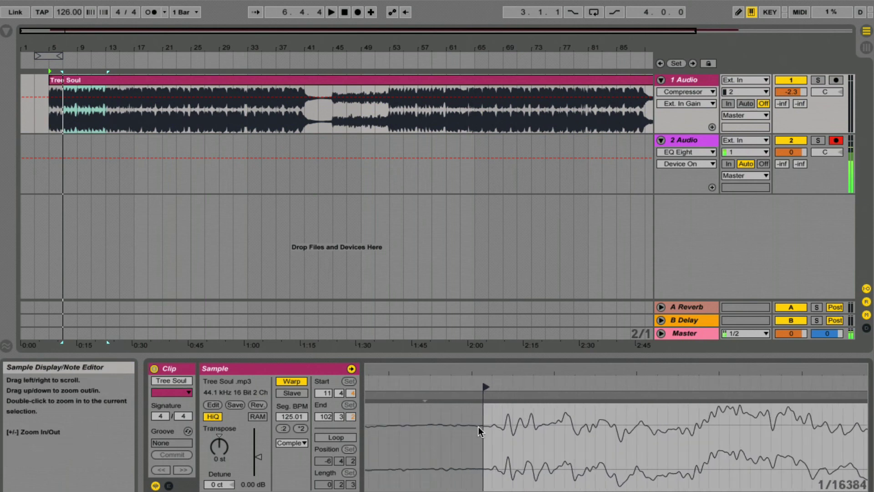
{"action": "left_click", "coordinate": [482, 401]}
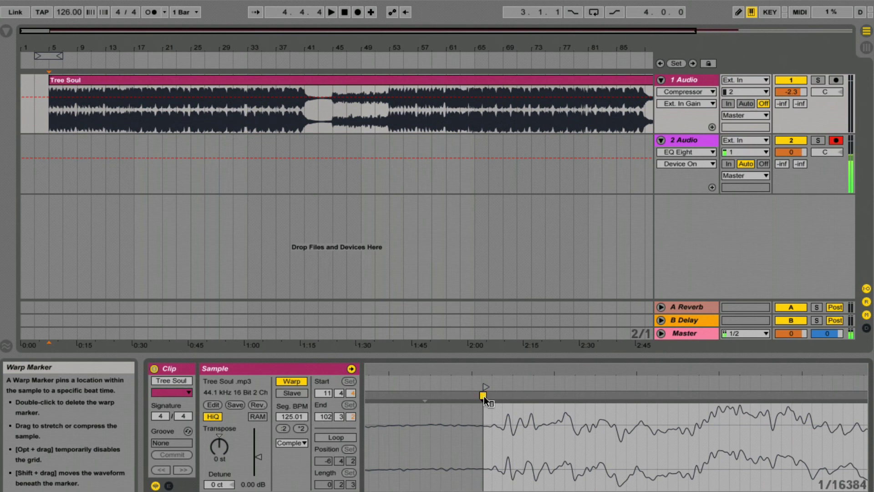
Make the new warp marker bar 1.1.1 using Set 1.1.1 Here, then zoom out around bar 1.
{"action": "right_click", "coordinate": [484, 397]}
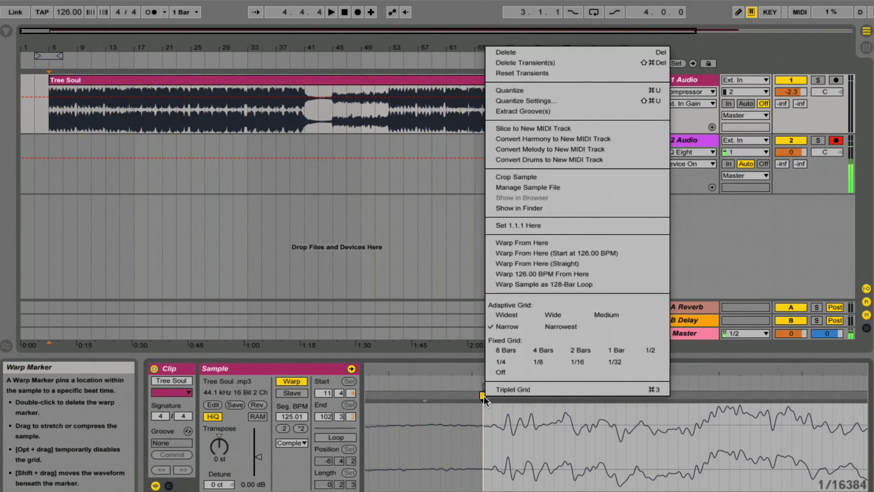
{"action": "left_click", "coordinate": [536, 226]}
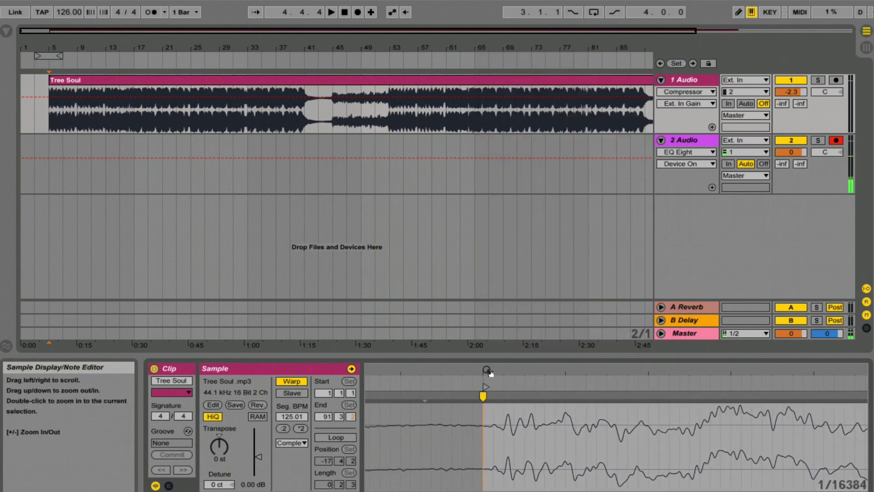
{"action": "left_click_drag", "start_coordinate": [487, 368], "coordinate": [460, 368]}
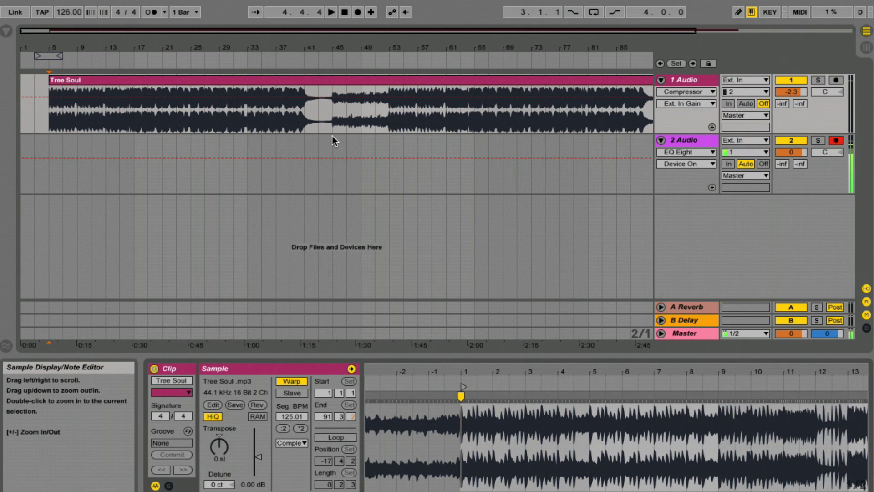
Drag the Tree Soul clip left in the arrangement so it starts at bar 1.
{"action": "left_click", "coordinate": [265, 79]}
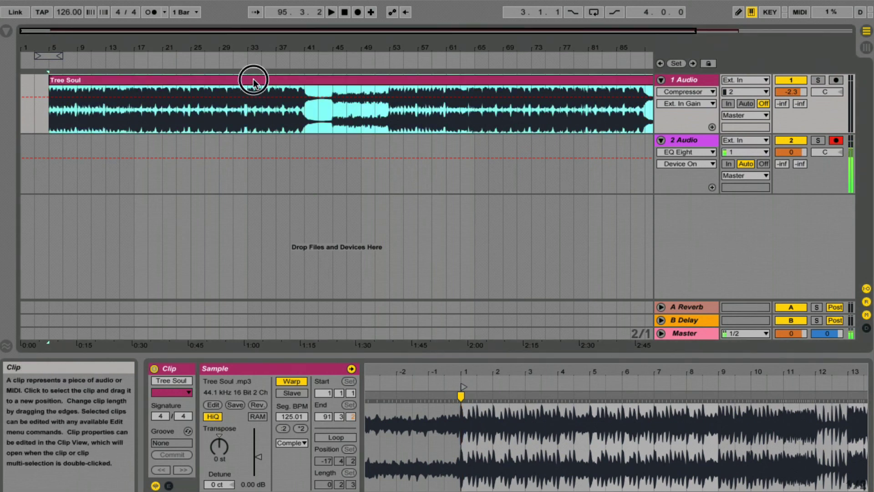
{"action": "left_click_drag", "start_coordinate": [253, 79], "coordinate": [226, 83]}
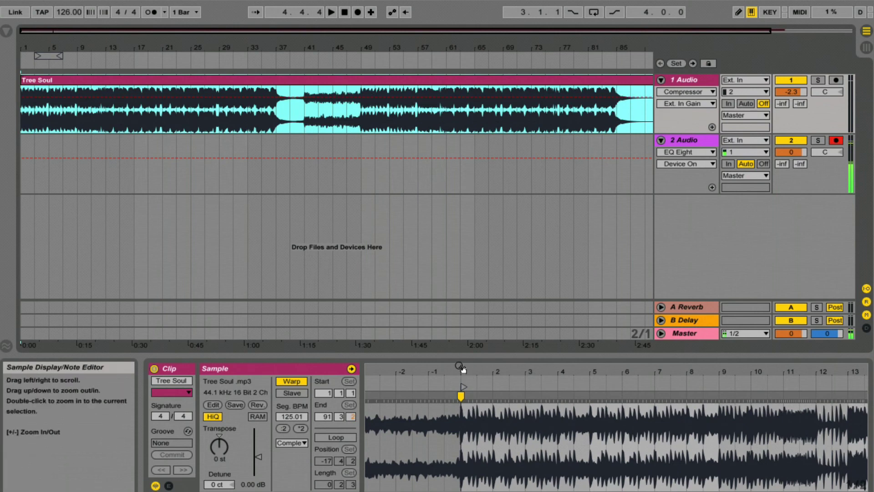
Set the playback start near bar 1 and zoom the waveform in on the bar 5 transient.
{"action": "left_click_drag", "start_coordinate": [460, 367], "coordinate": [461, 369]}
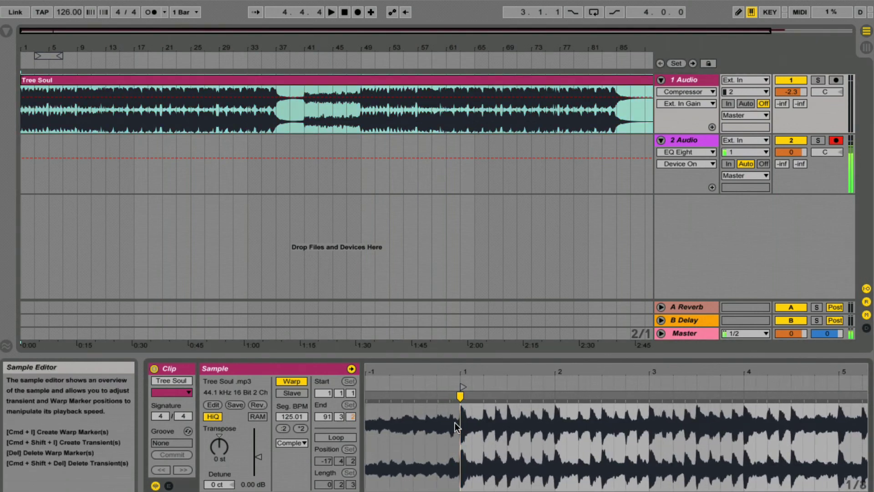
{"action": "left_click", "coordinate": [467, 432]}
{"action": "left_click_drag", "start_coordinate": [576, 394], "coordinate": [576, 364]}
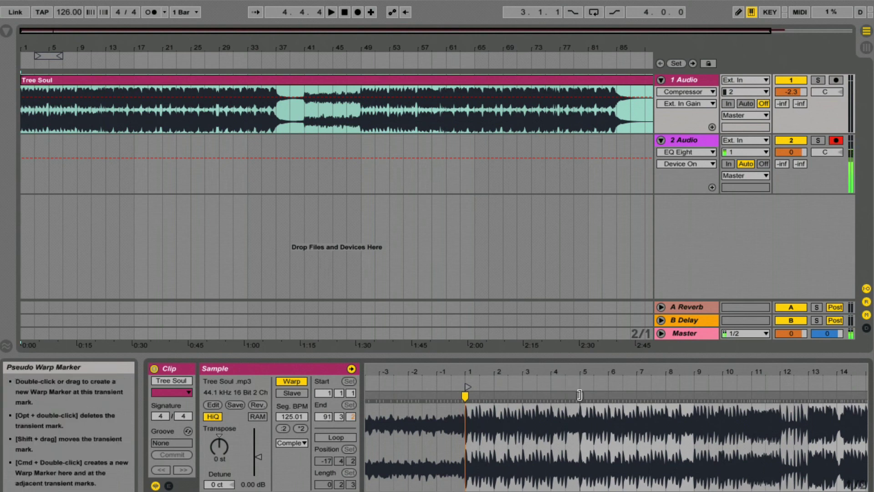
{"action": "left_click_drag", "start_coordinate": [580, 367], "coordinate": [579, 410]}
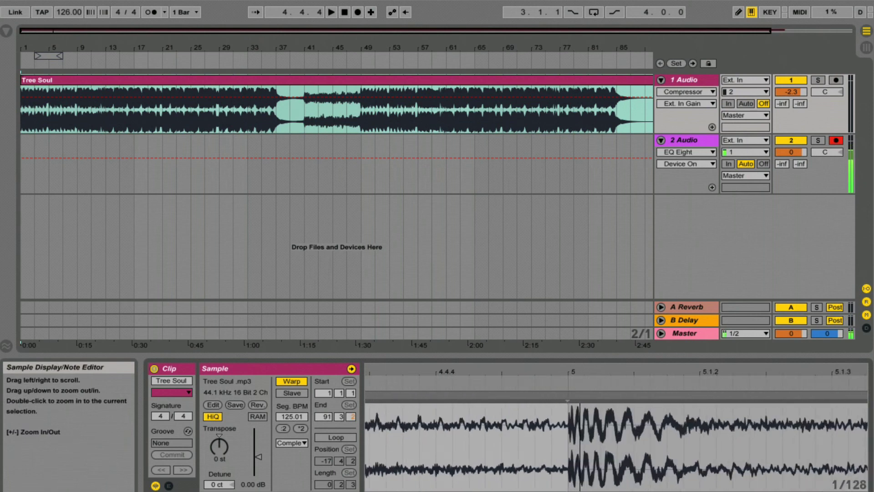
{"action": "left_click_drag", "start_coordinate": [569, 356], "coordinate": [555, 423]}
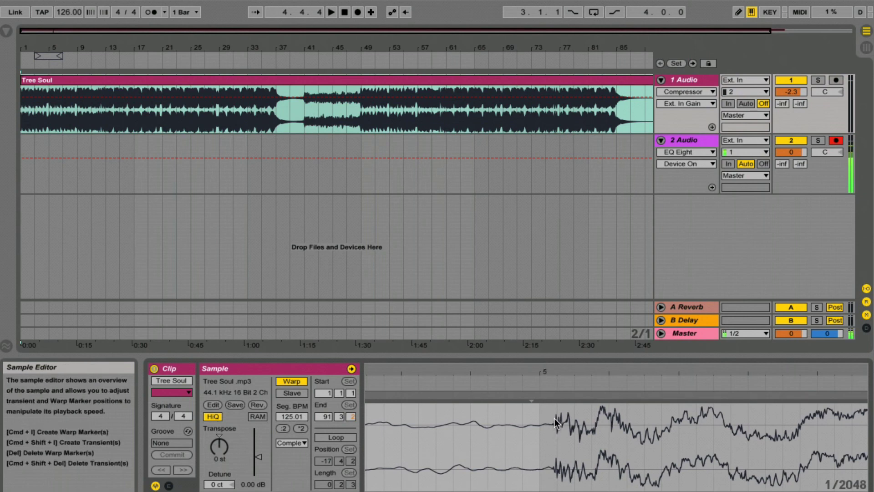
{"action": "left_click_drag", "start_coordinate": [548, 372], "coordinate": [548, 325]}
Play the track and anchor the bar 5 downbeat with a warp marker, giving 125.00 BPM.
{"action": "key", "text": "space"}
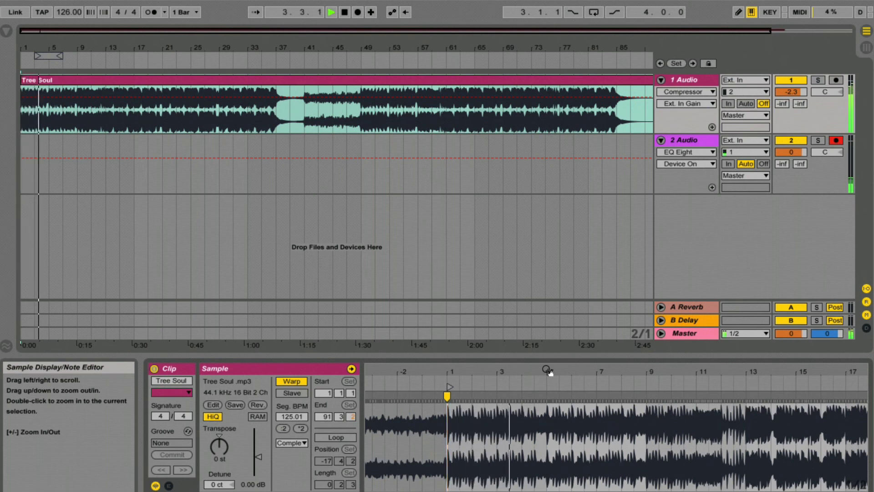
{"action": "left_click_drag", "start_coordinate": [546, 369], "coordinate": [546, 415]}
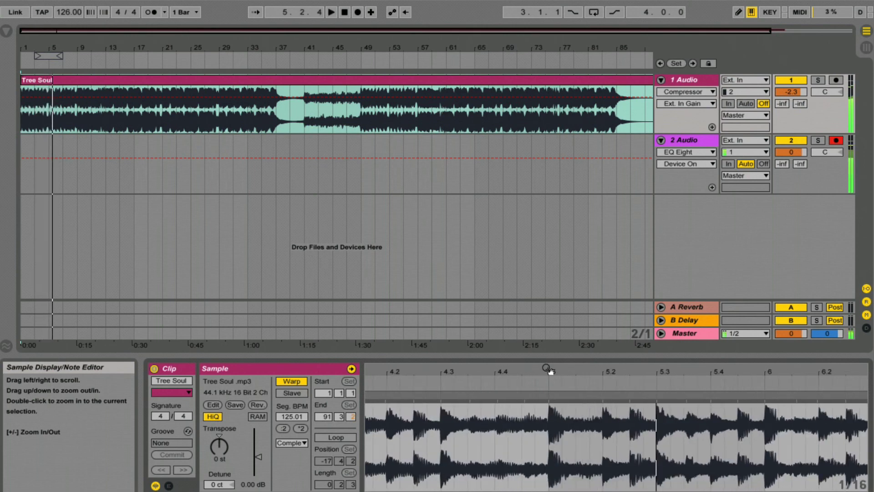
{"action": "mouse_move", "coordinate": [551, 368]}
{"action": "left_mouse_down"}
{"action": "mouse_move", "coordinate": [552, 396]}
{"action": "mouse_move", "coordinate": [515, 369]}
{"action": "mouse_move", "coordinate": [488, 399]}
{"action": "left_mouse_up"}
{"action": "left_click", "coordinate": [504, 400]}
{"action": "left_click_drag", "start_coordinate": [487, 370], "coordinate": [488, 316]}
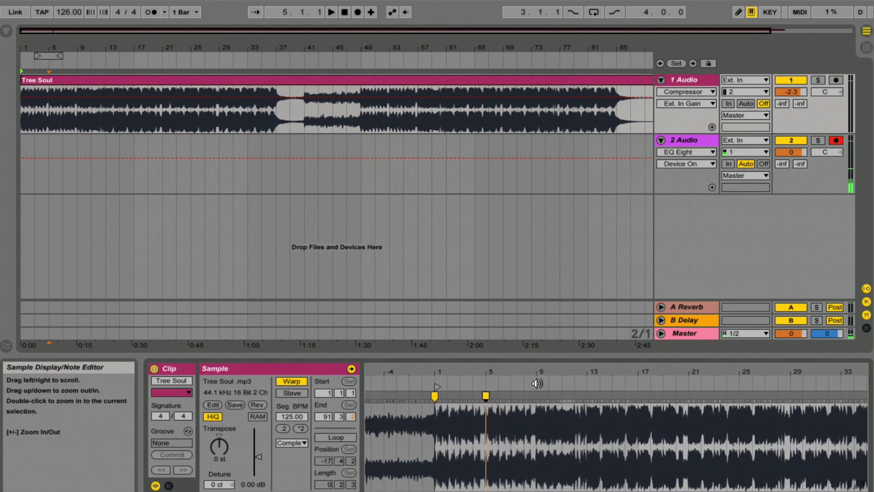
{"action": "left_click_drag", "start_coordinate": [542, 367], "coordinate": [542, 396]}
{"action": "left_click_drag", "start_coordinate": [425, 376], "coordinate": [425, 379]}
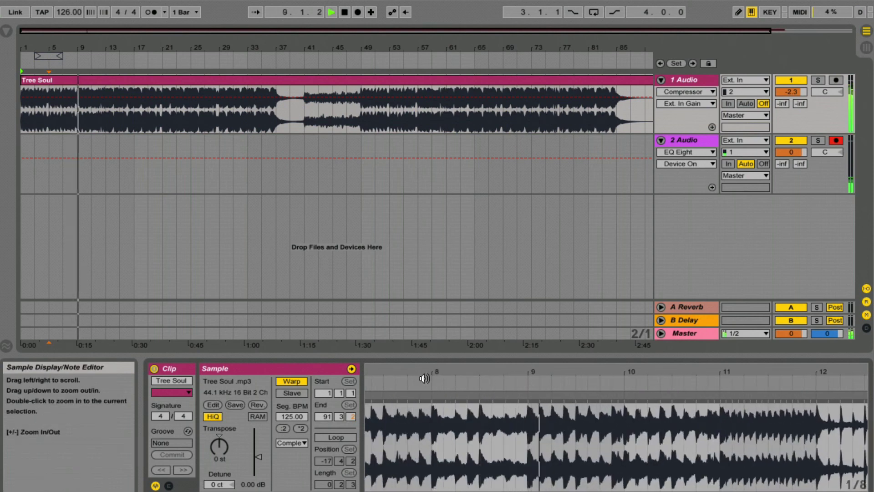
{"action": "key", "text": "space"}
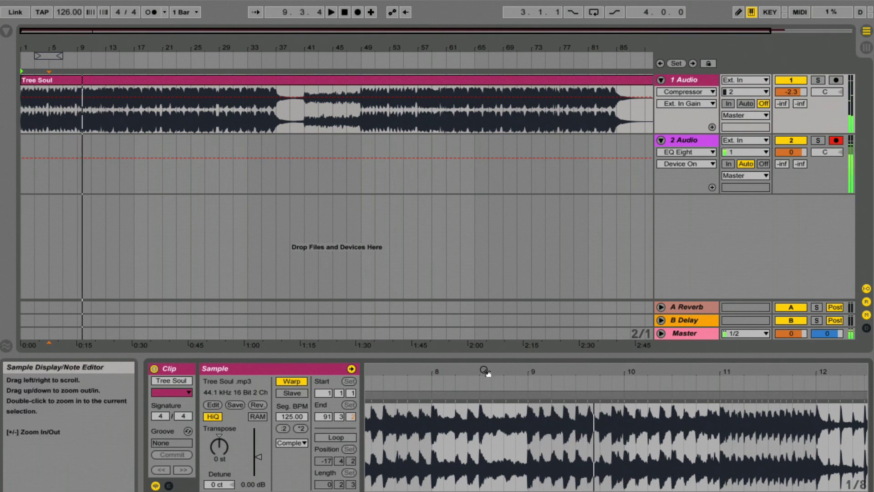
{"action": "left_click_drag", "start_coordinate": [485, 371], "coordinate": [556, 371]}
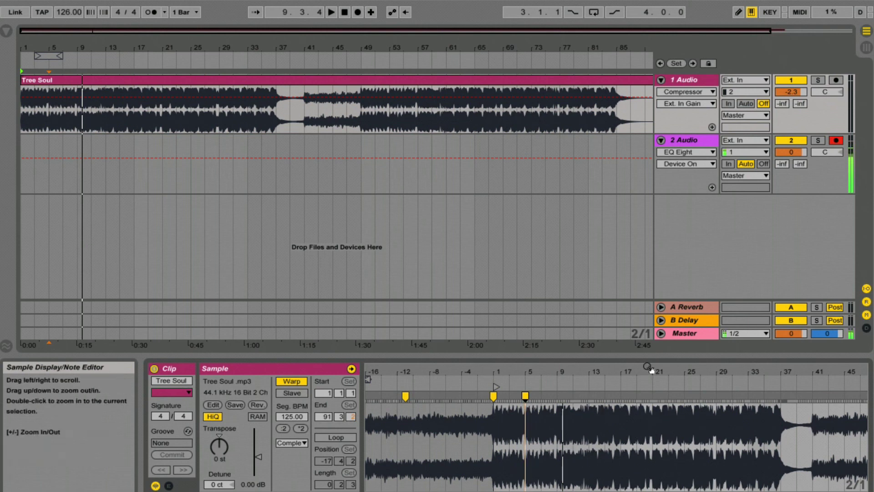
{"action": "left_click_drag", "start_coordinate": [651, 375], "coordinate": [651, 364]}
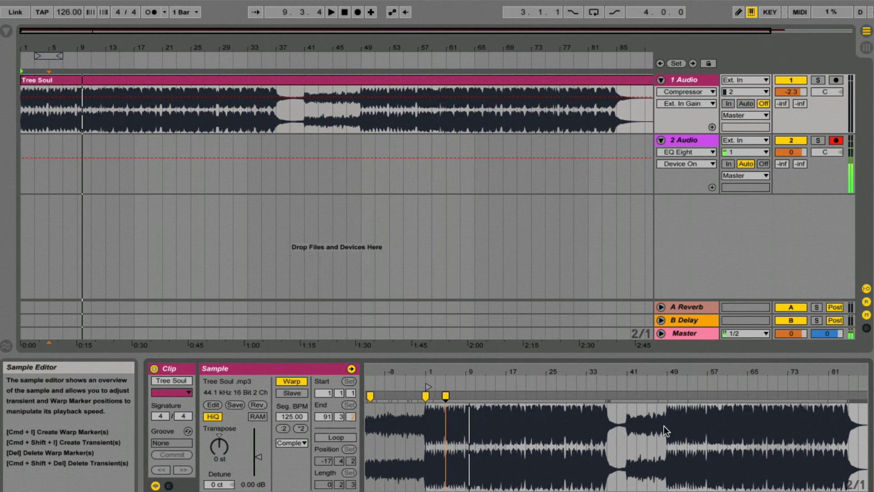
{"action": "left_click_drag", "start_coordinate": [673, 367], "coordinate": [628, 369]}
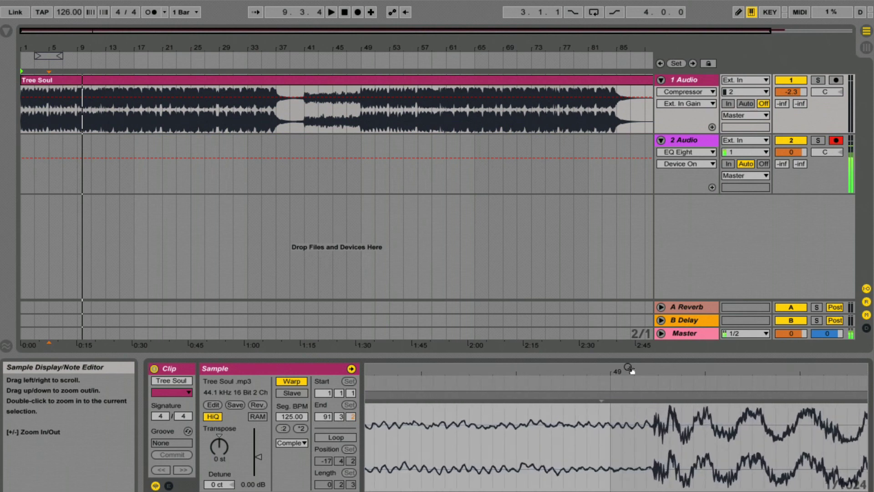
Add a warp marker at the transient near bar 49, move it onto bar 49, and play from bar 46.
{"action": "double_click", "coordinate": [649, 401]}
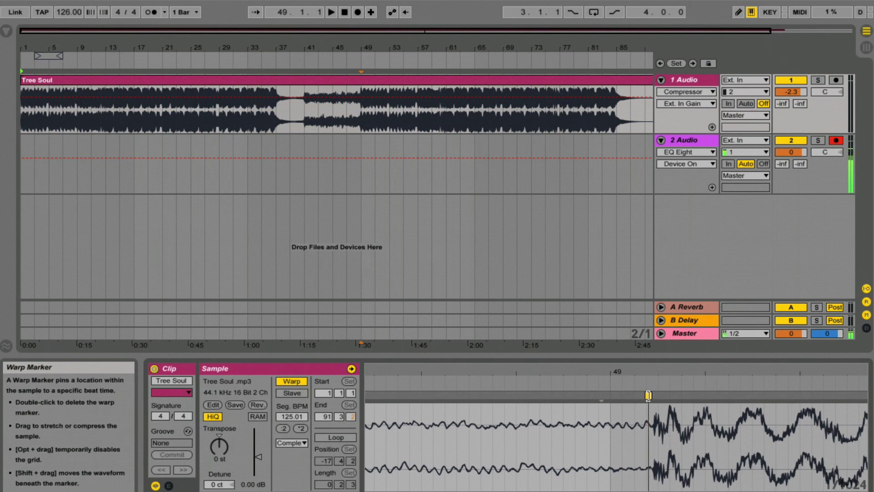
{"action": "mouse_move", "coordinate": [648, 396]}
{"action": "left_mouse_down"}
{"action": "mouse_move", "coordinate": [611, 395]}
{"action": "mouse_move", "coordinate": [591, 364]}
{"action": "mouse_move", "coordinate": [546, 383]}
{"action": "left_mouse_up"}
{"action": "left_click", "coordinate": [433, 382]}
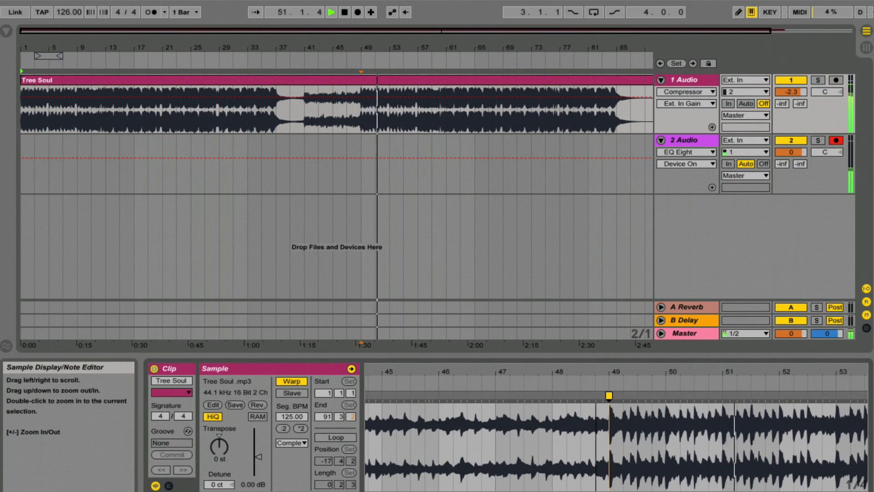
{"action": "key", "text": "minus"}
{"action": "key", "text": "minus"}
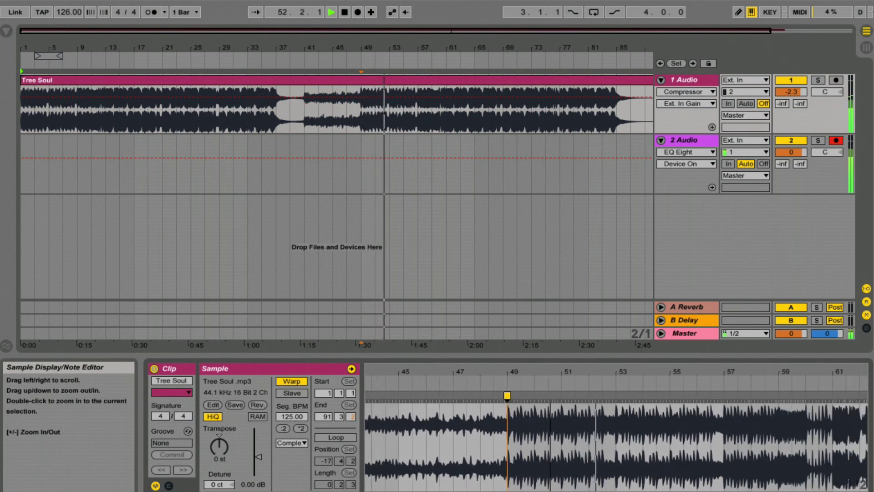
{"action": "key", "text": "minus"}
{"action": "key", "text": "minus"}
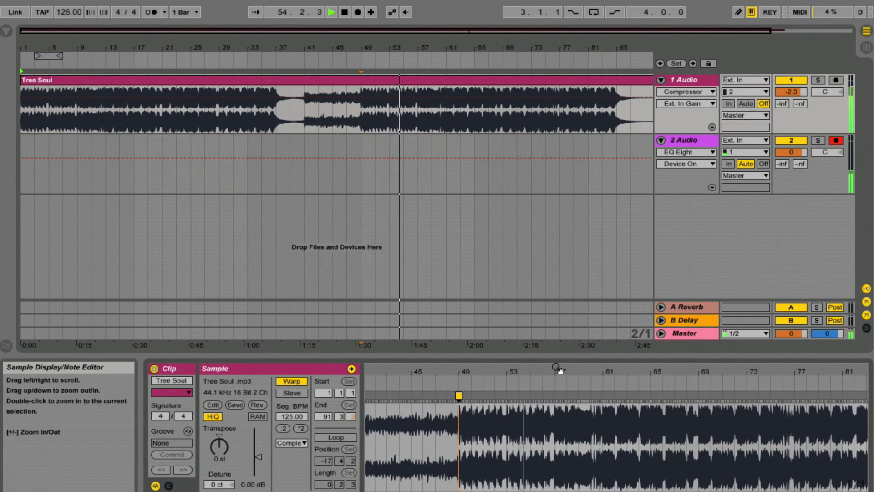
Pin the bar 57 transient with a warp marker, bringing the segment tempo to 124.99 BPM.
{"action": "left_click_drag", "start_coordinate": [559, 368], "coordinate": [505, 368]}
{"action": "left_click_drag", "start_coordinate": [504, 398], "coordinate": [500, 396]}
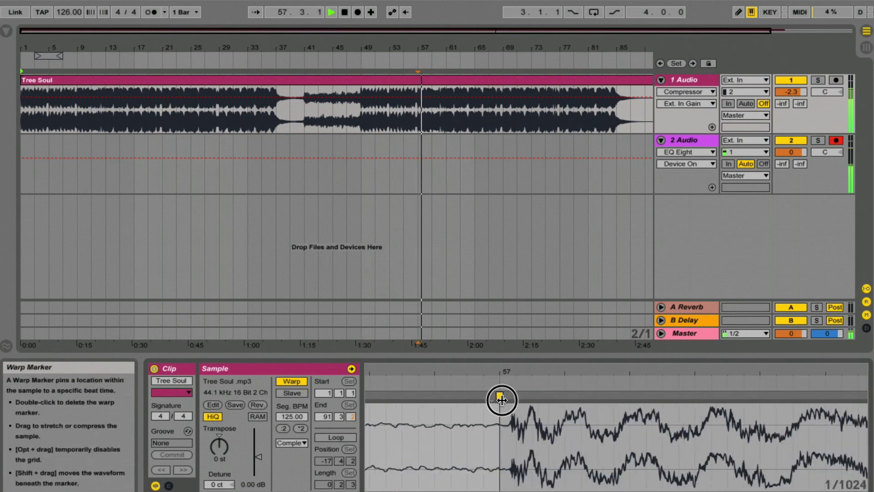
{"action": "key", "text": "minus"}
{"action": "key", "text": "minus"}
{"action": "key", "text": "minus"}
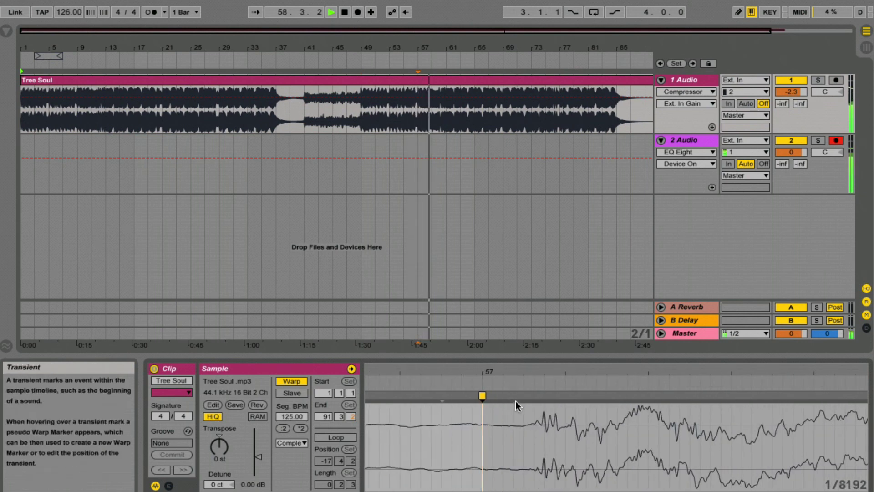
{"action": "left_click_drag", "start_coordinate": [514, 401], "coordinate": [490, 399]}
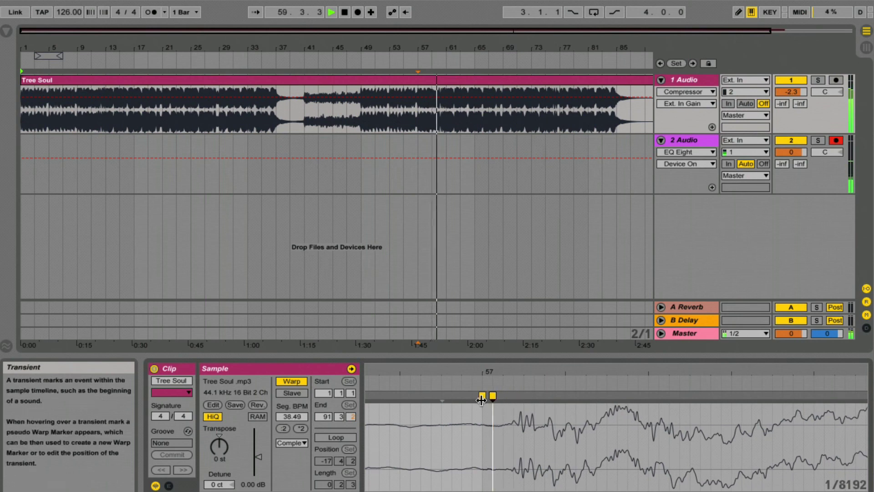
{"action": "key", "text": "plus"}
{"action": "key", "text": "plus"}
{"action": "key", "text": "plus"}
{"action": "key", "text": "plus"}
{"action": "key", "text": "plus"}
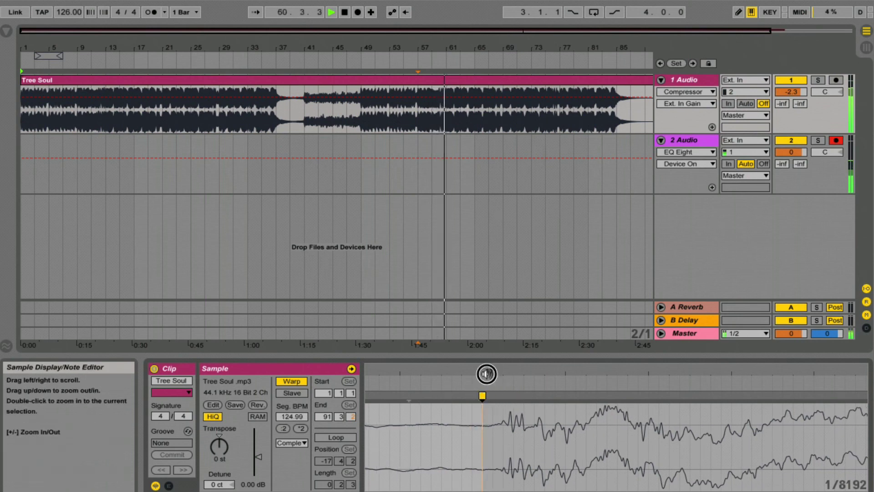
{"action": "key", "text": "minus"}
{"action": "key", "text": "minus"}
{"action": "key", "text": "minus"}
{"action": "key", "text": "minus"}
{"action": "key", "text": "minus"}
{"action": "key", "text": "minus"}
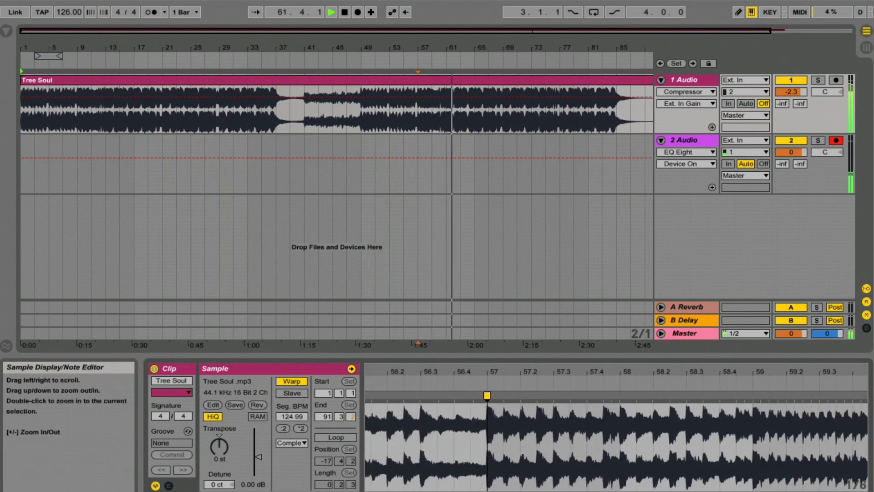
{"action": "left_click_drag", "start_coordinate": [553, 368], "coordinate": [552, 375]}
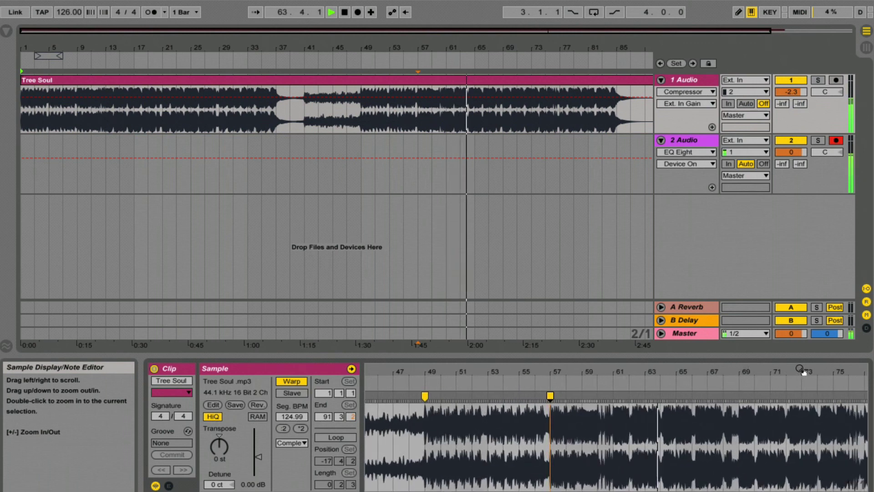
{"action": "left_click_drag", "start_coordinate": [743, 371], "coordinate": [744, 432]}
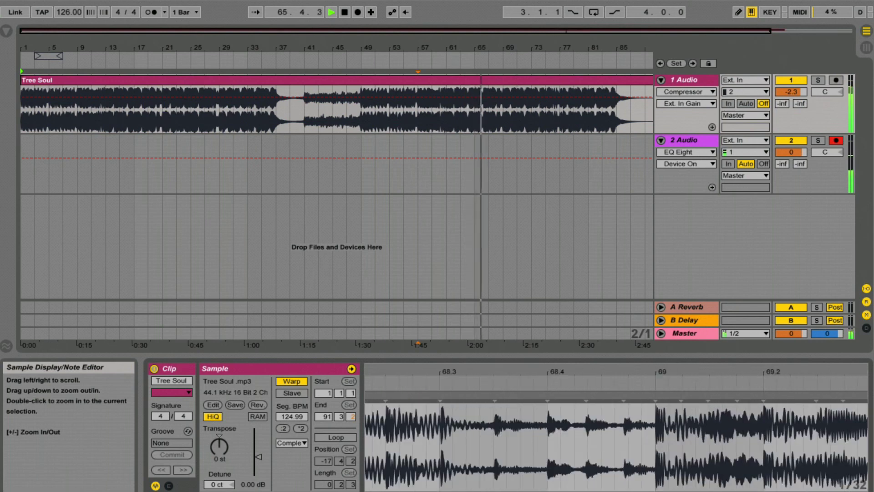
Add a warp marker on the bar 69 transient, then zoom out to see all warp markers.
{"action": "left_click_drag", "start_coordinate": [653, 370], "coordinate": [652, 400]}
{"action": "left_click_drag", "start_coordinate": [652, 370], "coordinate": [652, 392]}
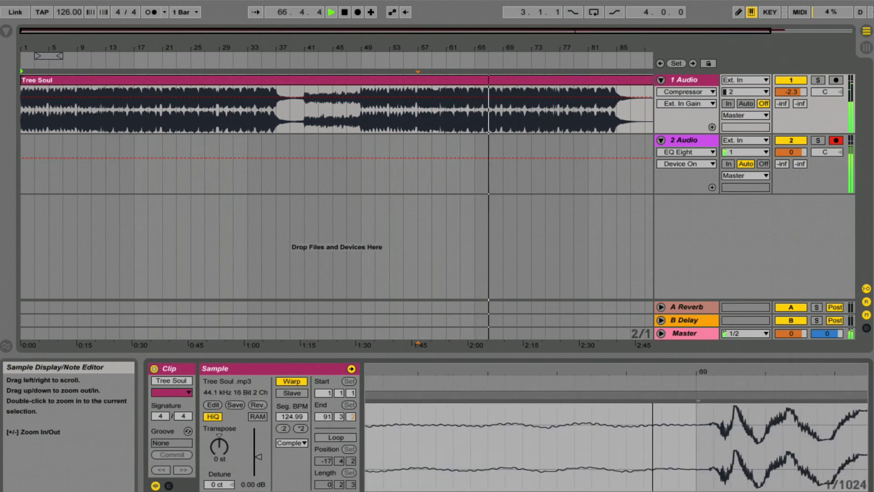
{"action": "double_click", "coordinate": [699, 401]}
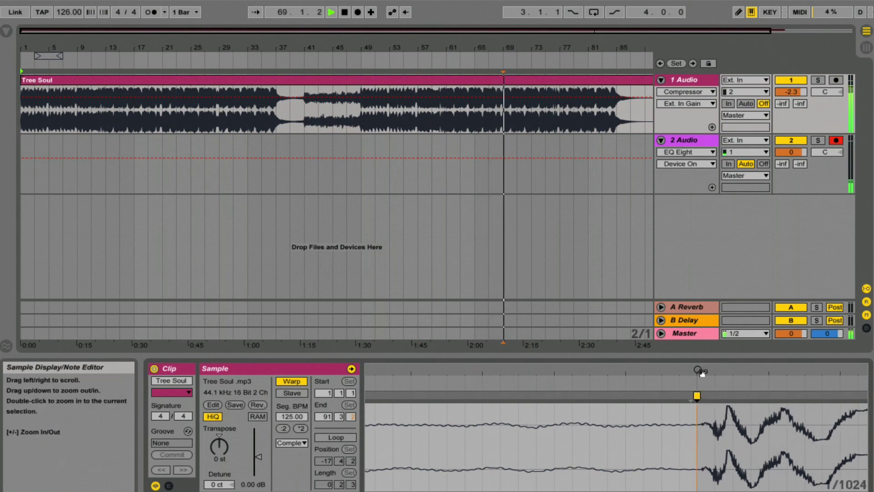
{"action": "left_click_drag", "start_coordinate": [701, 372], "coordinate": [830, 442]}
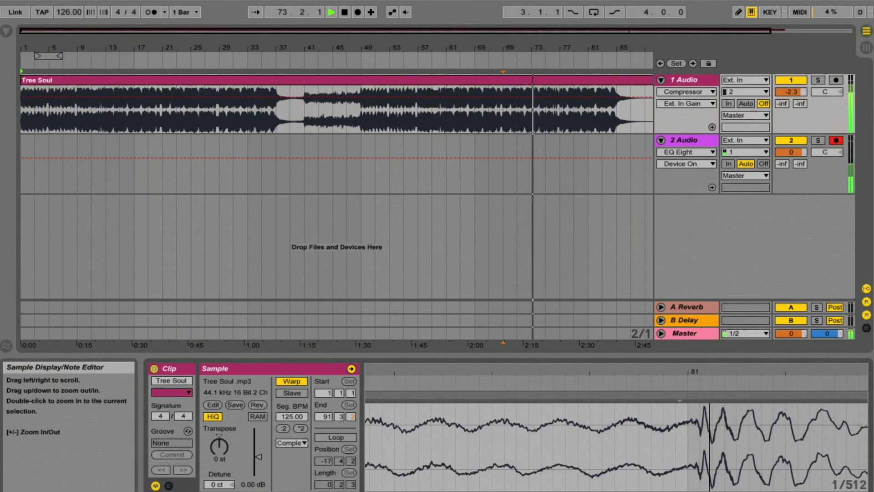
{"action": "left_click_drag", "start_coordinate": [712, 367], "coordinate": [712, 332]}
{"action": "left_click_drag", "start_coordinate": [773, 368], "coordinate": [772, 323]}
{"action": "left_click_drag", "start_coordinate": [615, 374], "coordinate": [728, 367]}
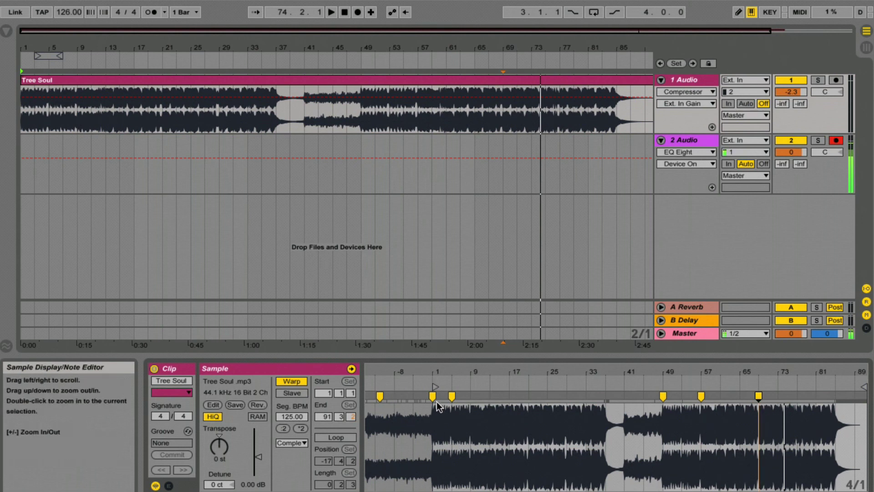
Stop playback so the song position resets to 1.1.1.
{"action": "left_click", "coordinate": [379, 396]}
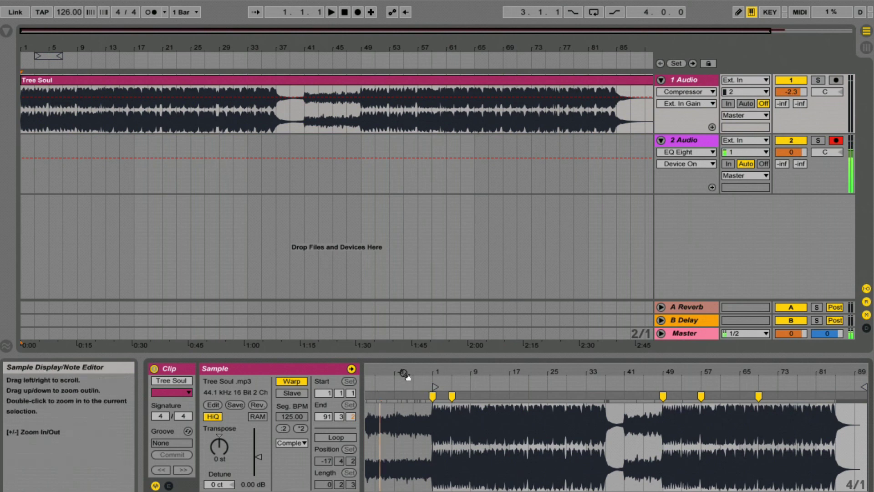
{"action": "left_click_drag", "start_coordinate": [415, 370], "coordinate": [416, 374]}
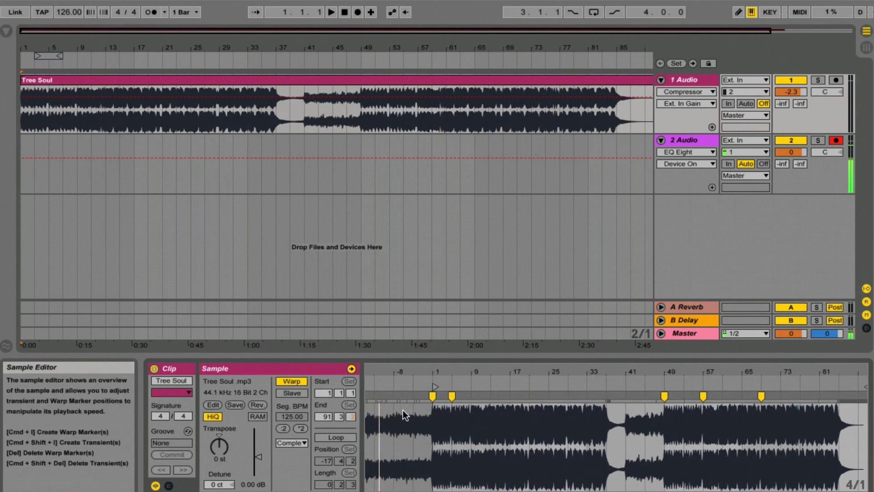
Move the Tree Soul clip to bar 17 and extend its intro back to bar 1 (Start -16).
{"action": "left_click", "coordinate": [101, 83]}
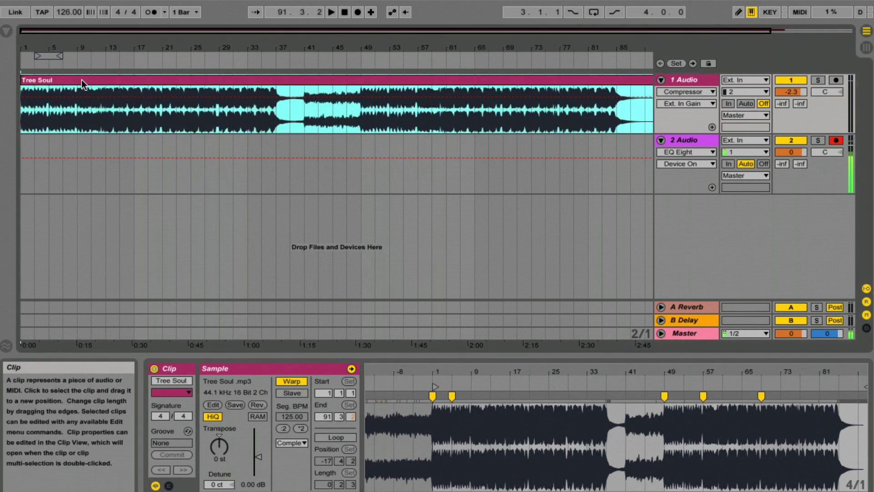
{"action": "left_click_drag", "start_coordinate": [81, 80], "coordinate": [141, 85]}
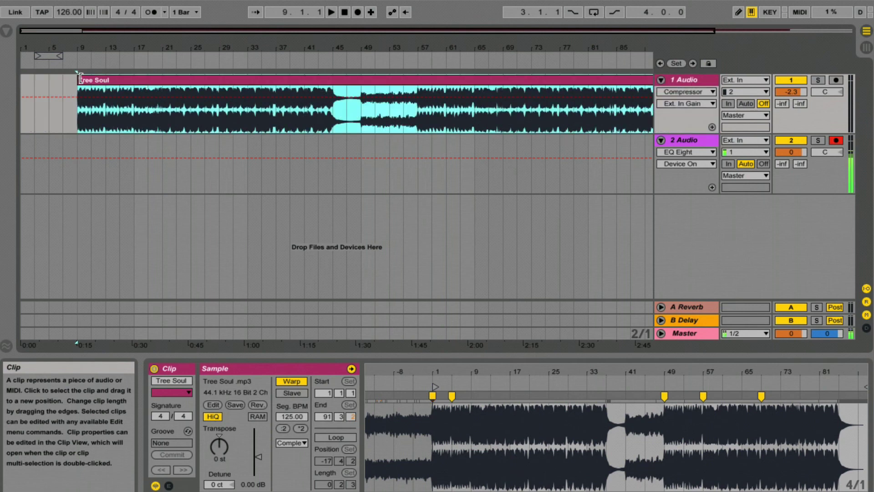
{"action": "left_click_drag", "start_coordinate": [66, 78], "coordinate": [13, 80]}
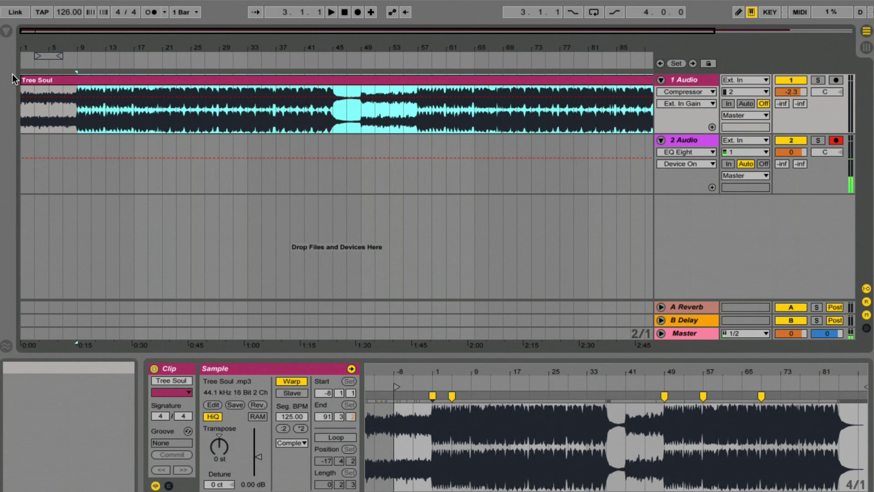
{"action": "key", "text": "ctrl+z"}
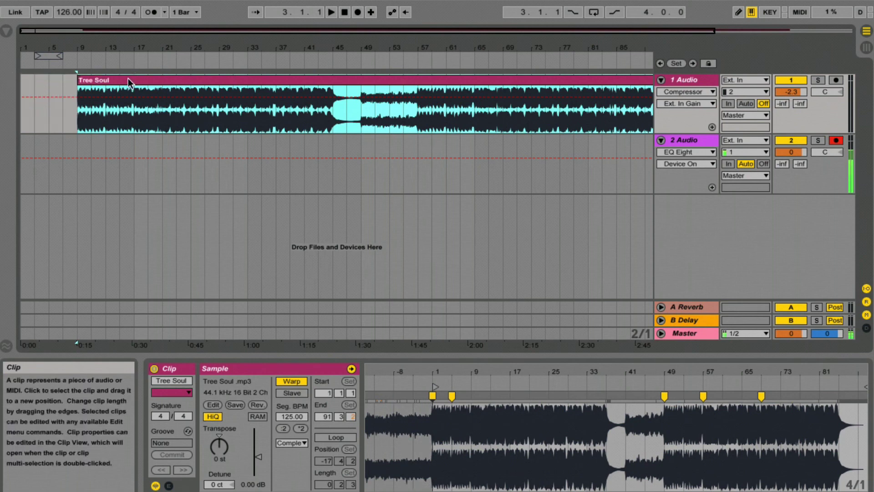
{"action": "left_click_drag", "start_coordinate": [131, 81], "coordinate": [188, 81]}
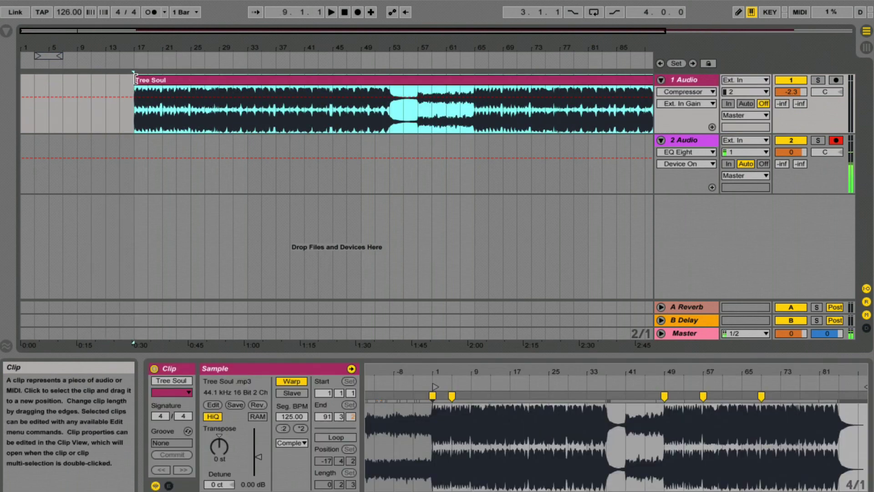
{"action": "left_click_drag", "start_coordinate": [130, 83], "coordinate": [17, 80]}
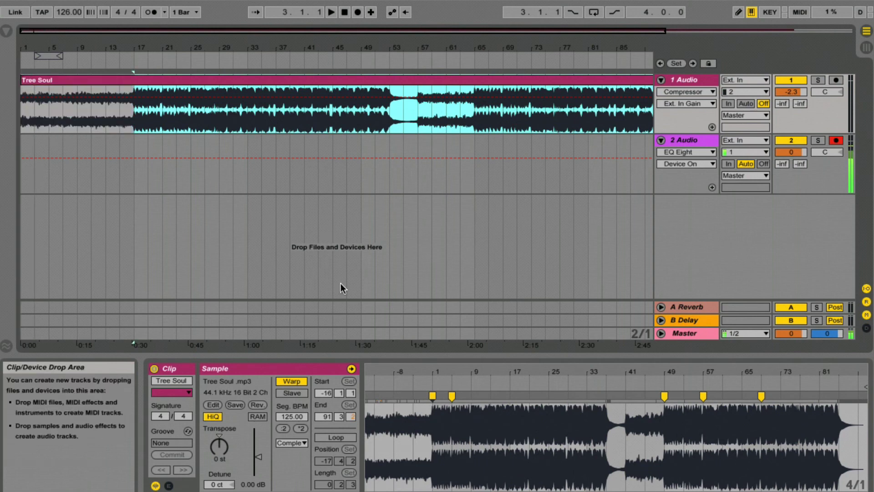
Add a warp marker on the intro's first transient and snap it to the -16 grid line.
{"action": "left_click", "coordinate": [390, 410]}
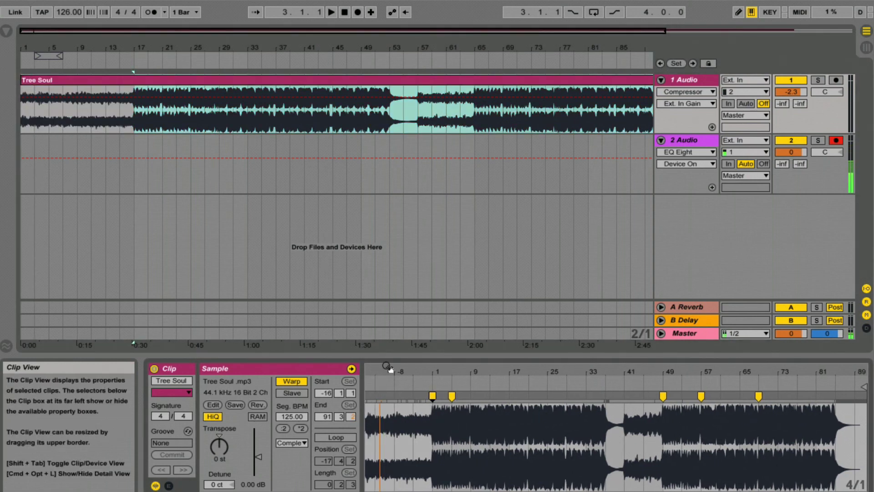
{"action": "left_click_drag", "start_coordinate": [388, 365], "coordinate": [370, 410]}
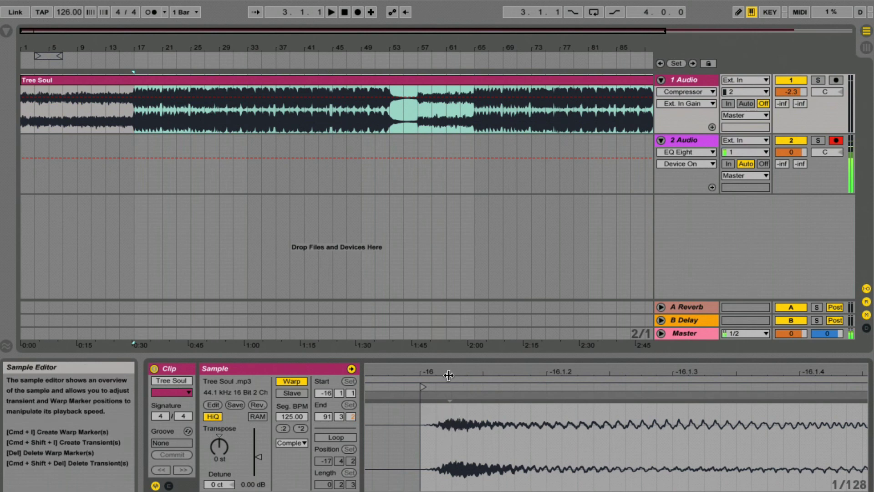
{"action": "mouse_move", "coordinate": [451, 372]}
{"action": "left_mouse_down"}
{"action": "mouse_move", "coordinate": [588, 372]}
{"action": "mouse_move", "coordinate": [573, 382]}
{"action": "mouse_move", "coordinate": [572, 431]}
{"action": "mouse_move", "coordinate": [573, 378]}
{"action": "left_mouse_up"}
{"action": "left_click_drag", "start_coordinate": [422, 378], "coordinate": [422, 368]}
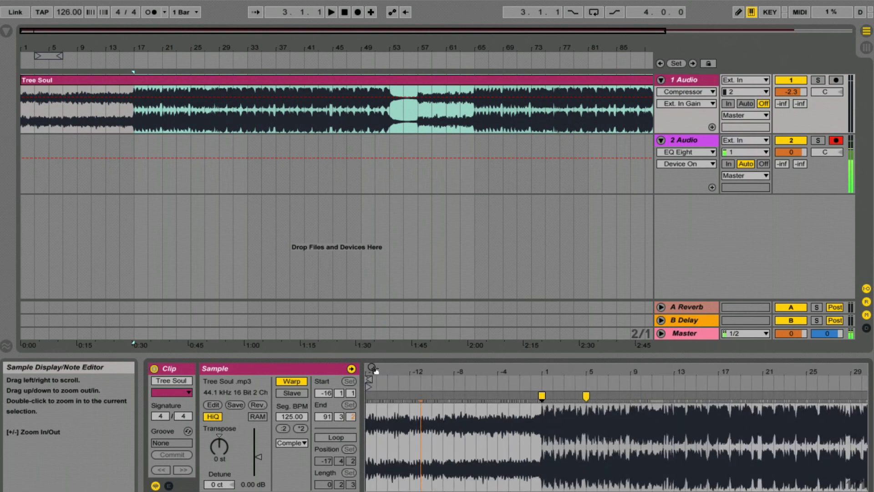
{"action": "left_click_drag", "start_coordinate": [372, 369], "coordinate": [372, 441]}
{"action": "double_click", "coordinate": [432, 400]}
{"action": "left_click_drag", "start_coordinate": [432, 398], "coordinate": [413, 396]}
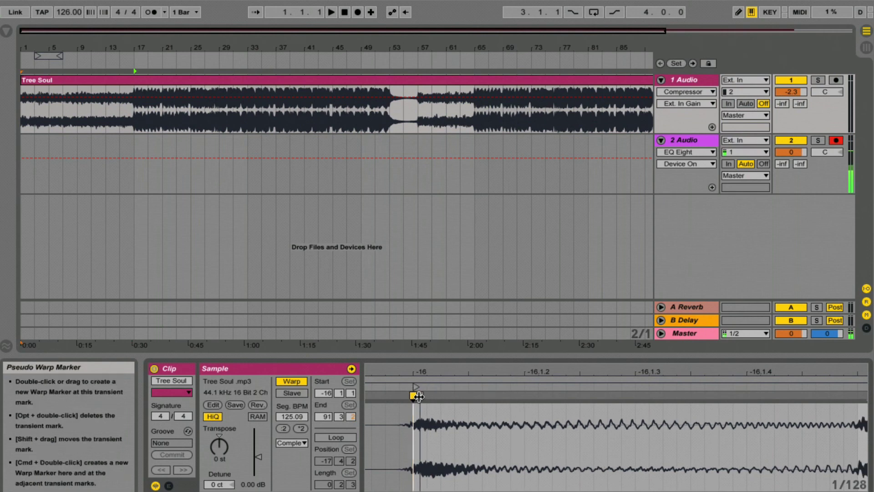
{"action": "left_click_drag", "start_coordinate": [462, 371], "coordinate": [369, 371]}
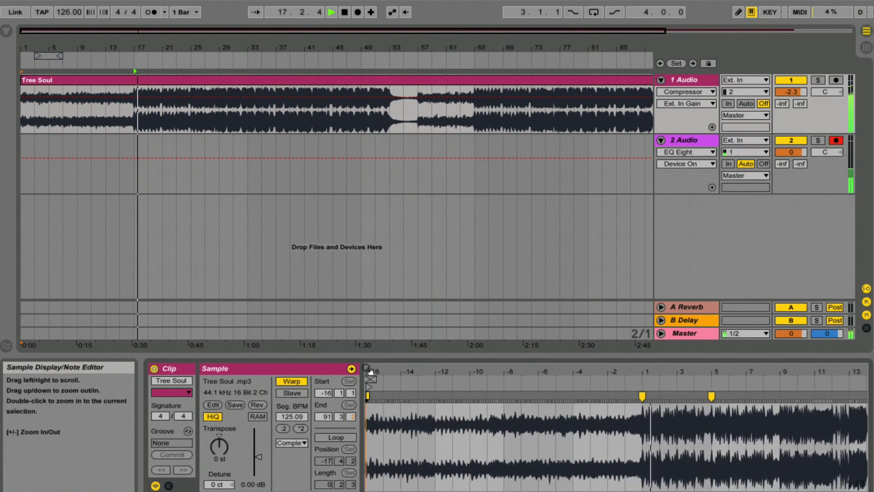
Play the Tree Soul clip from bar 1, checking the intro around bar -12, then stop.
{"action": "key", "text": "space"}
{"action": "left_click", "coordinate": [176, 82]}
{"action": "key", "text": "space"}
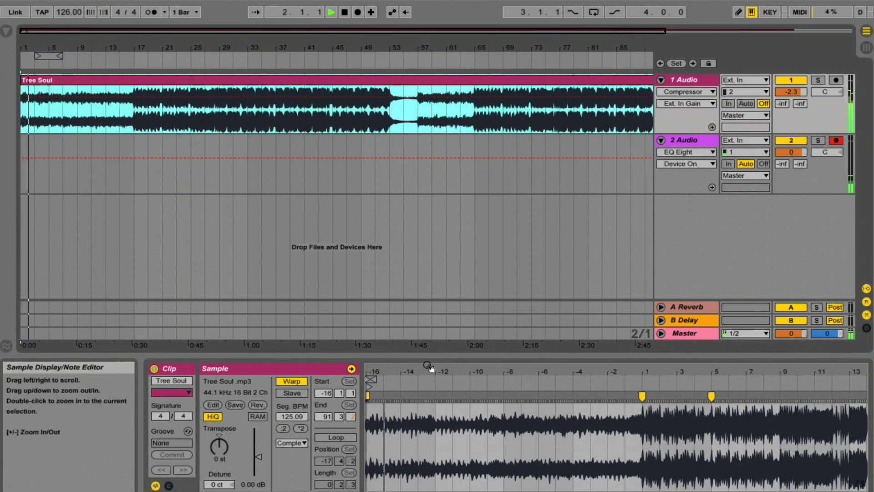
{"action": "left_click_drag", "start_coordinate": [431, 371], "coordinate": [431, 400]}
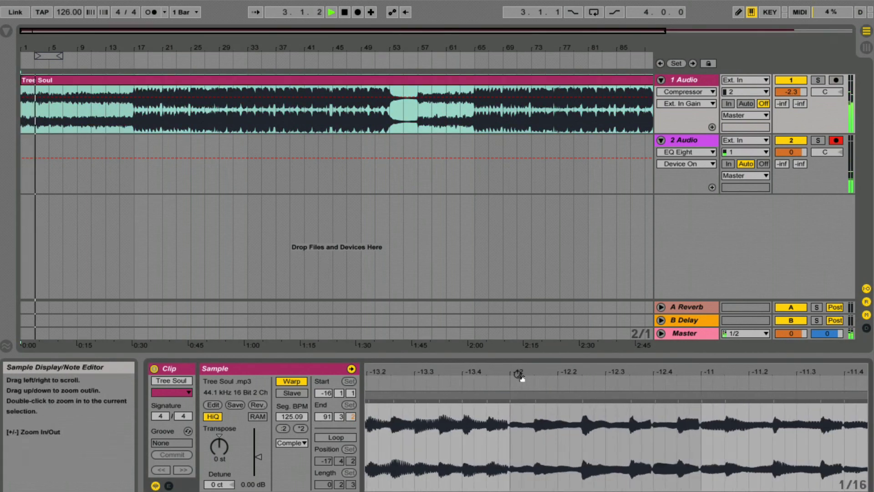
{"action": "mouse_move", "coordinate": [515, 371]}
{"action": "left_mouse_down"}
{"action": "mouse_move", "coordinate": [515, 391]}
{"action": "mouse_move", "coordinate": [515, 370]}
{"action": "left_mouse_up"}
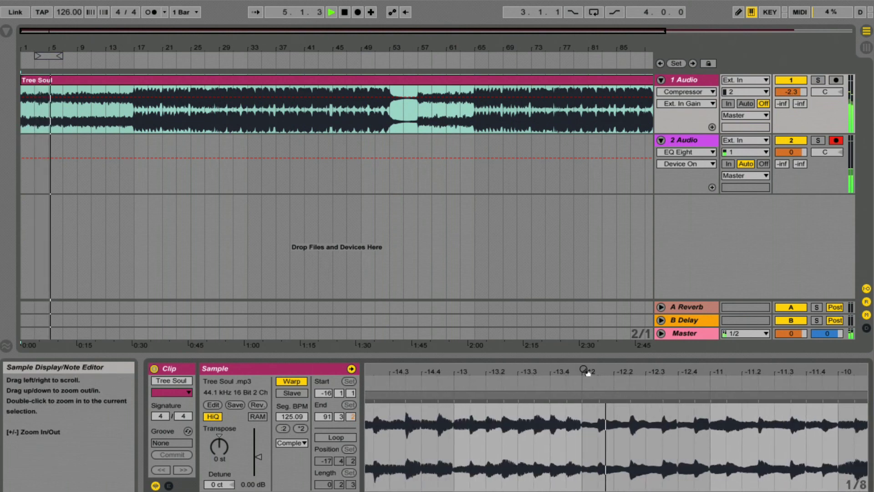
{"action": "left_click_drag", "start_coordinate": [585, 371], "coordinate": [586, 328]}
{"action": "key", "text": "space"}
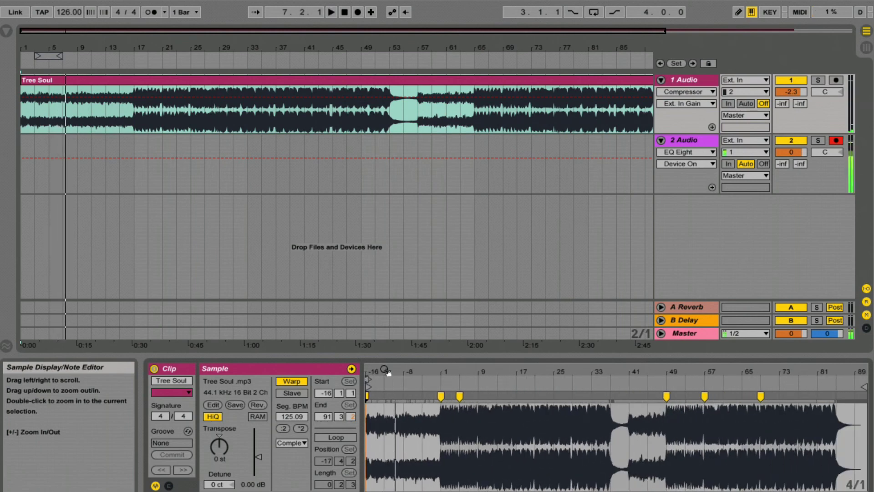